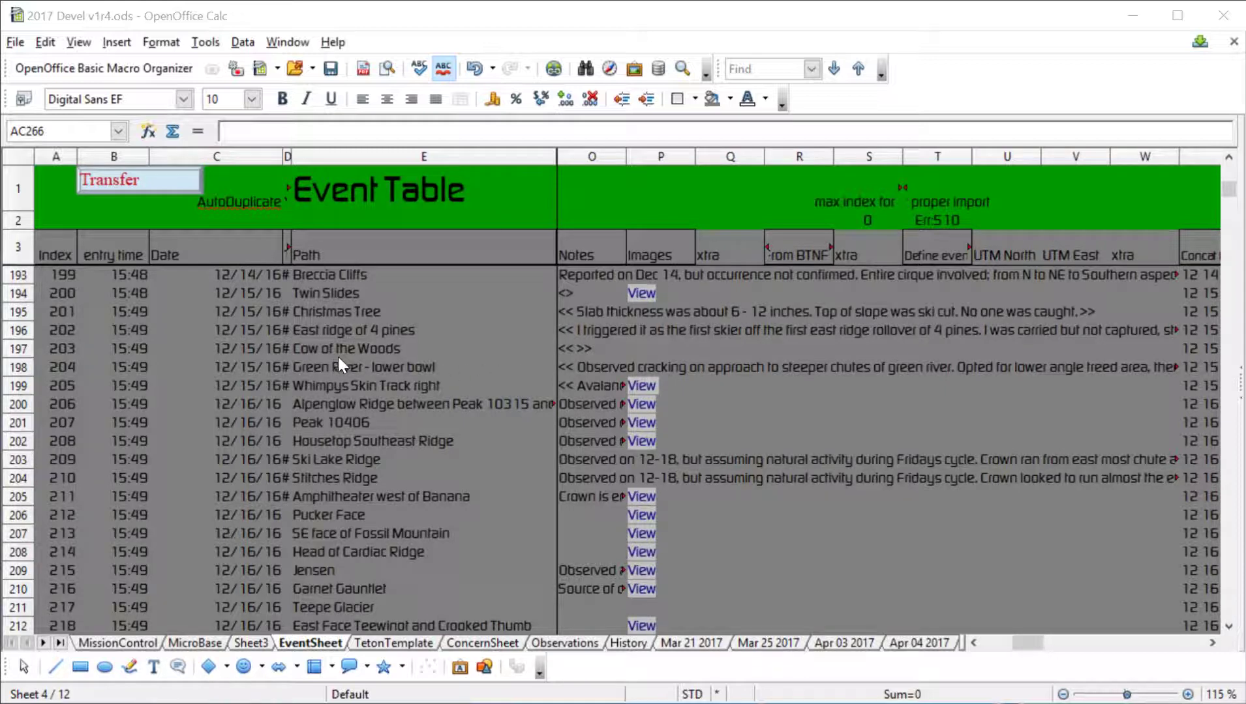
# Examine the Event Table's rows and columns, from avalanche type to the concatenated report text, and look at an event photo in the browser
pyautogui.scroll(-1, 338, 358)
pyautogui.scroll(1, 336, 350)
pyautogui.scroll(1, 336, 349)
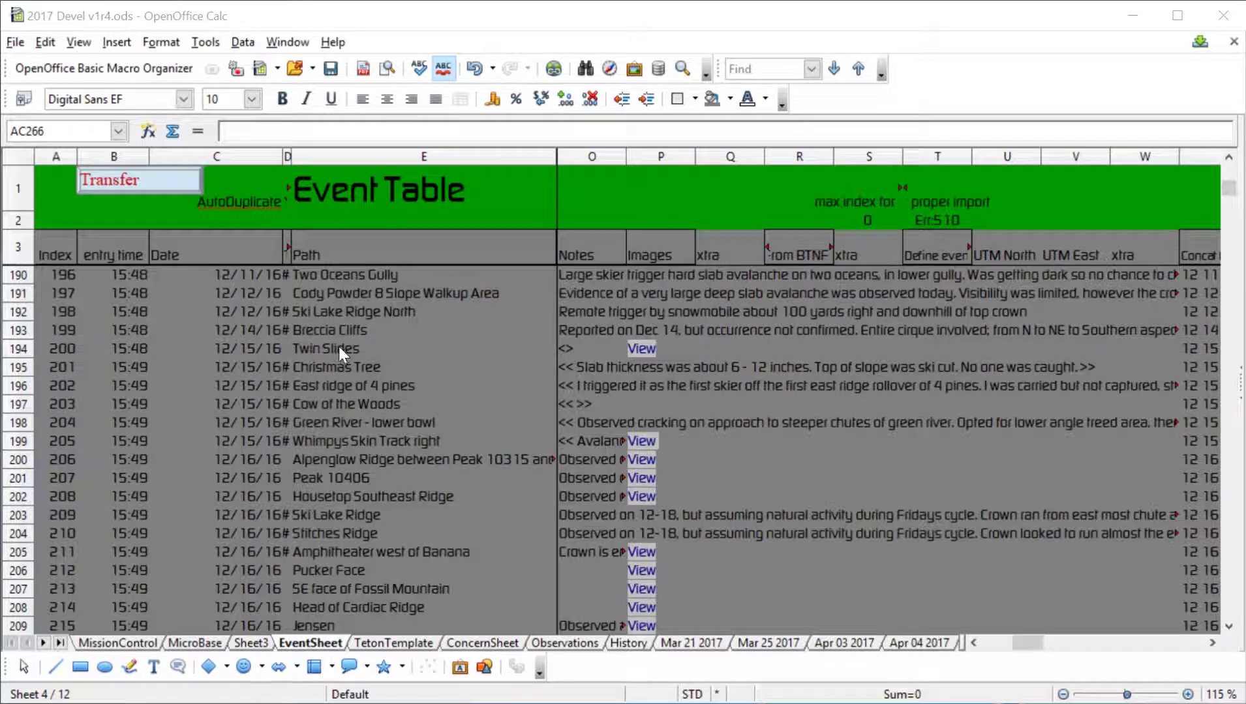
pyautogui.hscroll(-3, 667, 334)
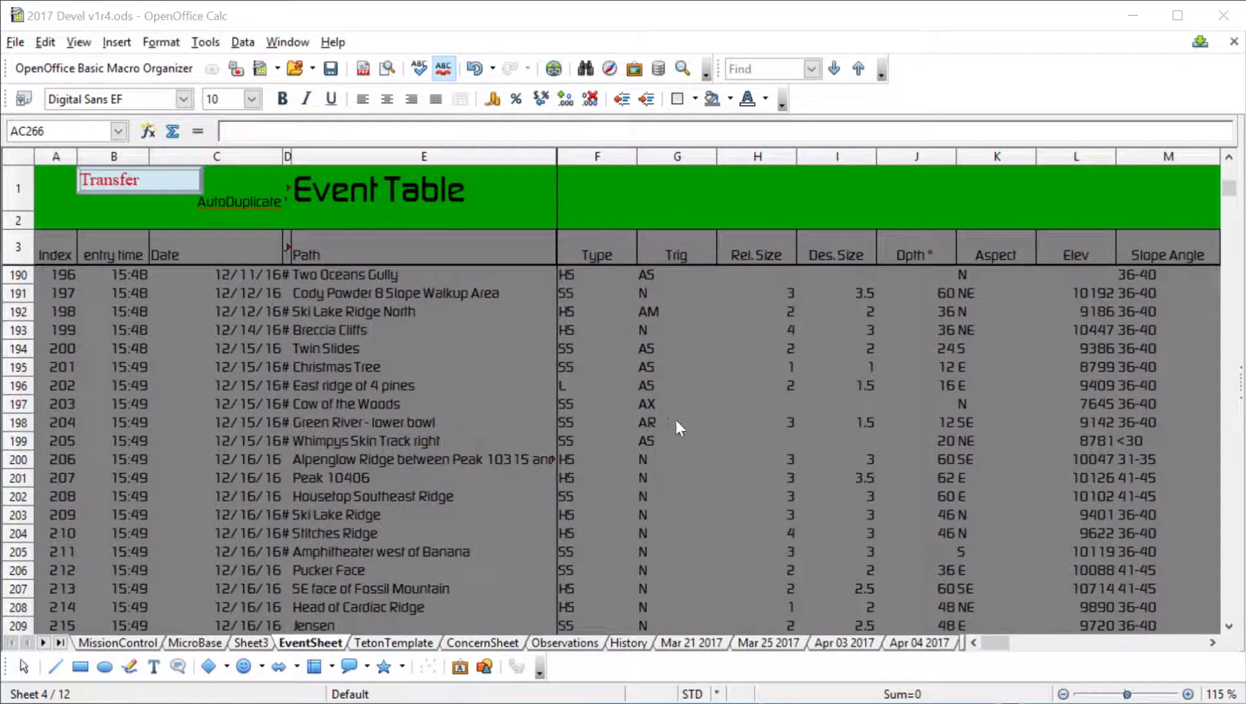
pyautogui.hscroll(3, 757, 365)
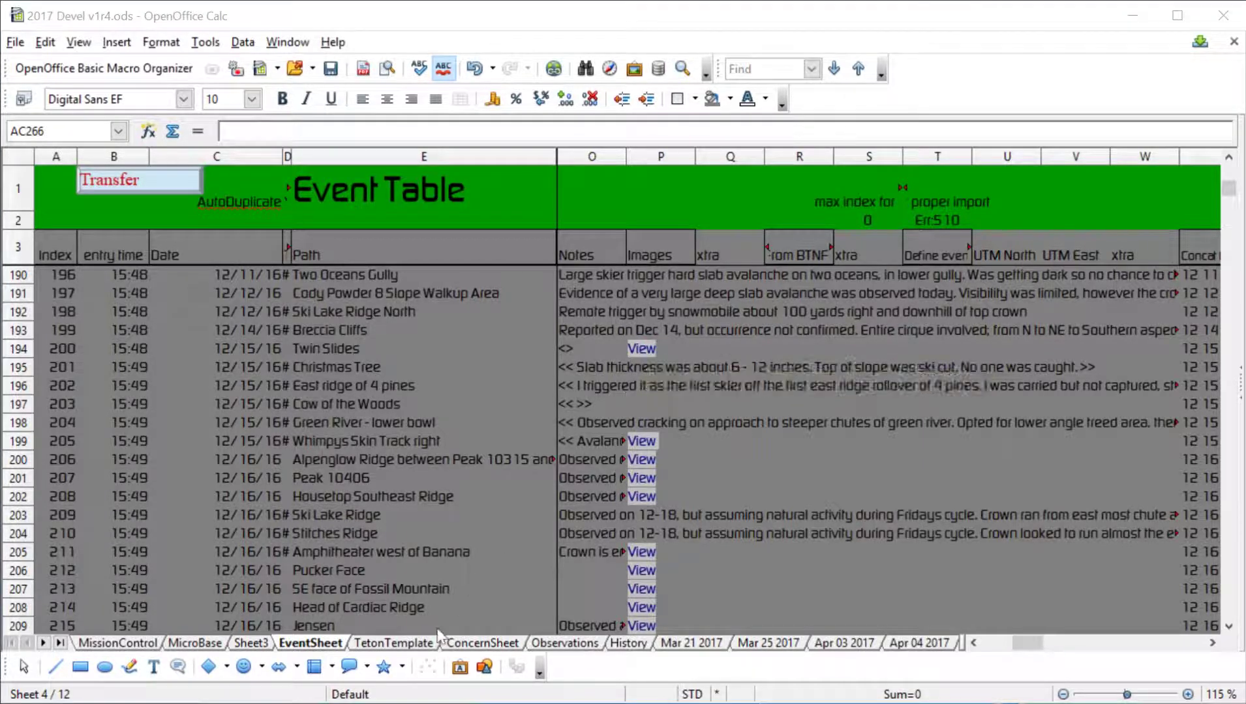
pyautogui.moveTo(657, 701); pyautogui.dragTo(754, 11)
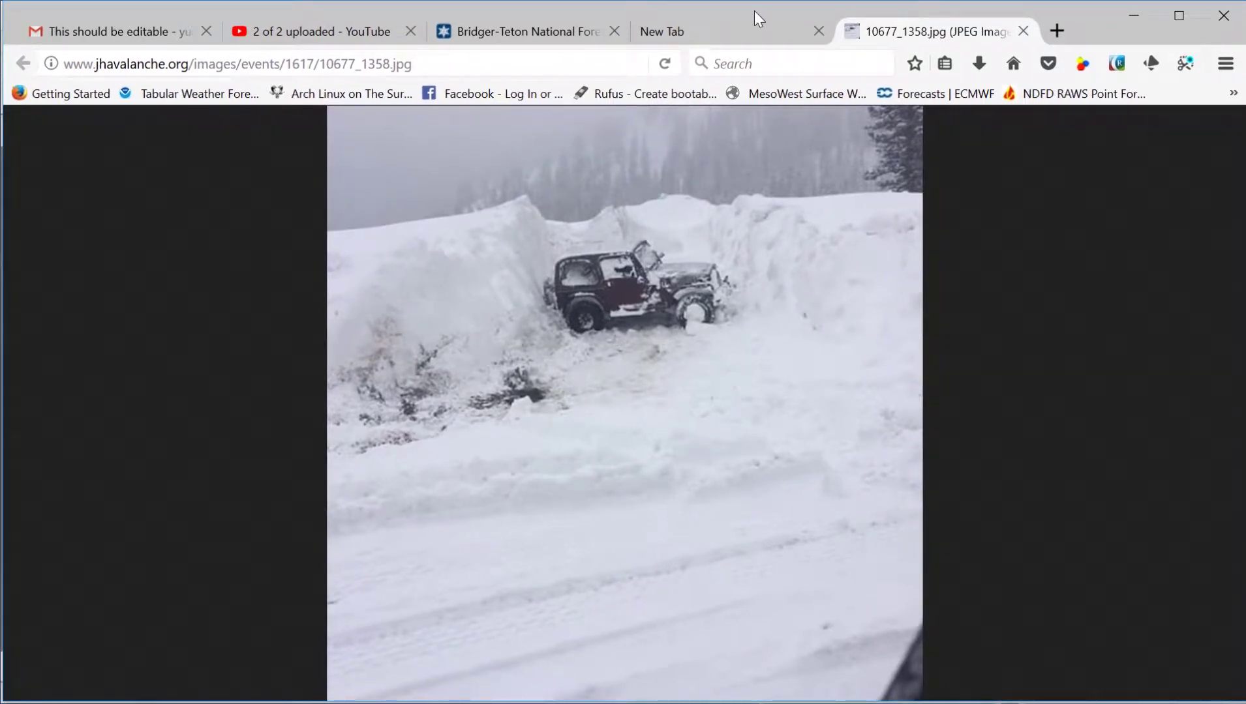
pyautogui.moveTo(751, 34); pyautogui.dragTo(751, 703)
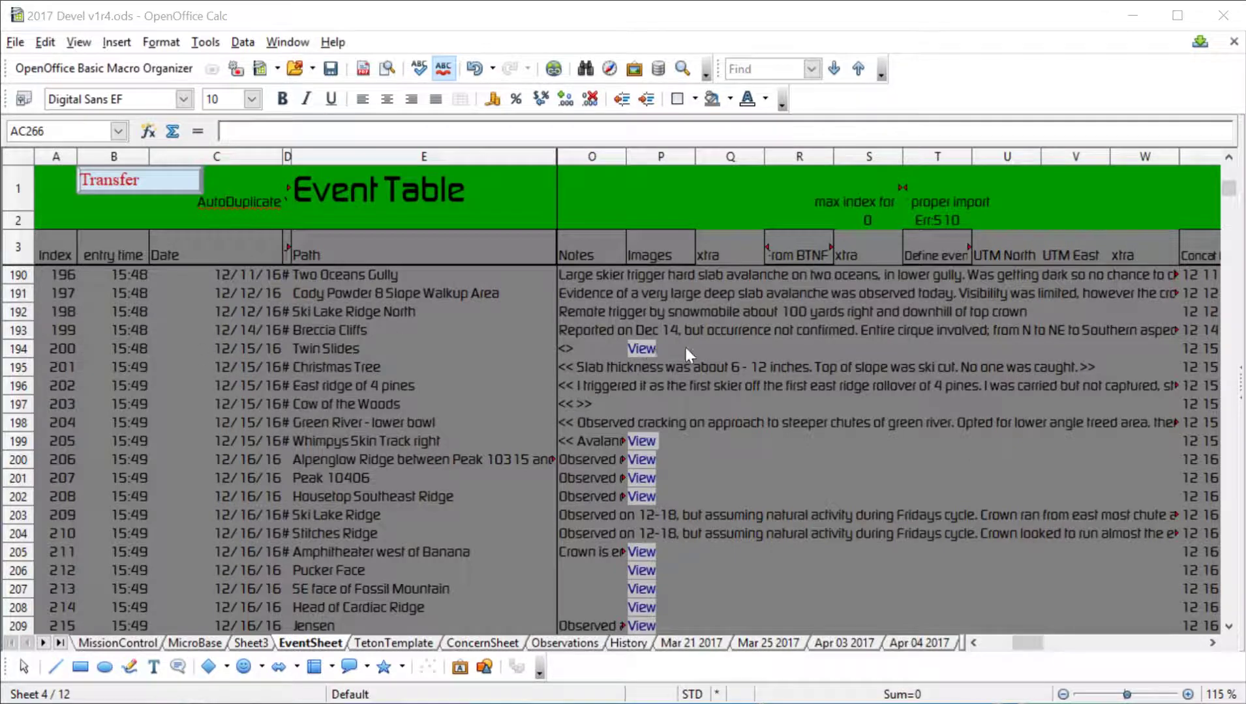
pyautogui.hscroll(-2, 696, 348)
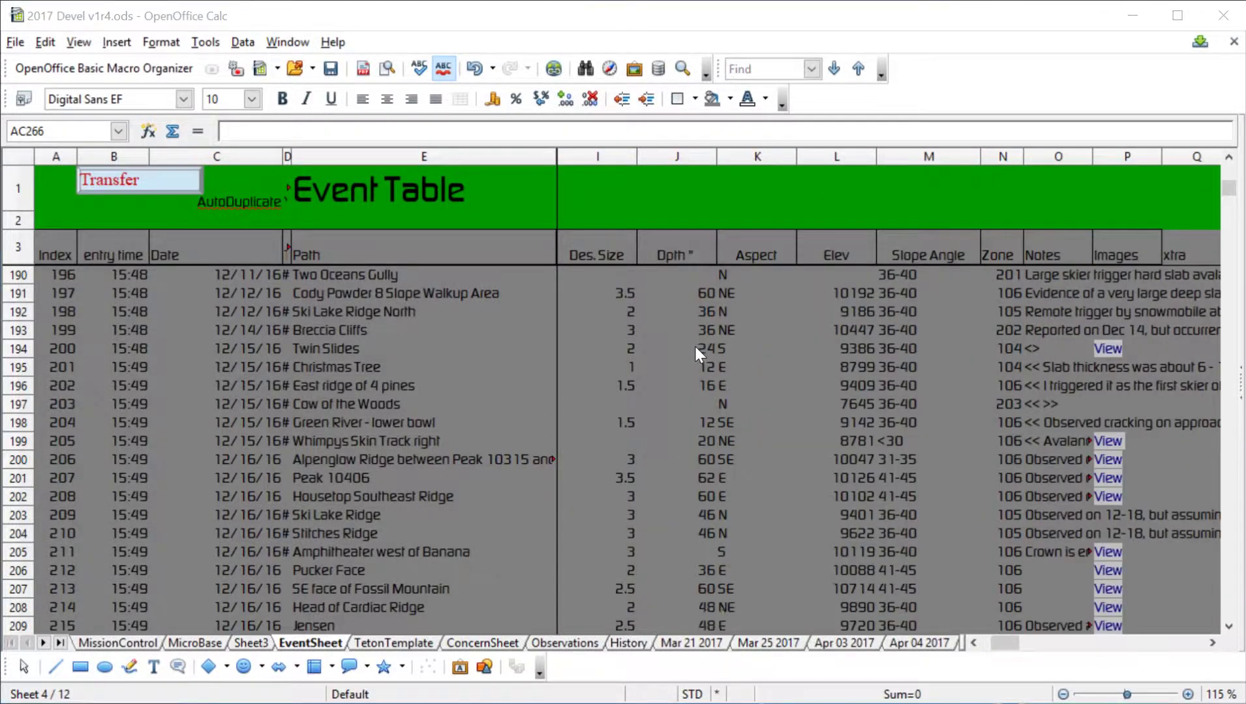
pyautogui.hscroll(3, 694, 348)
pyautogui.hscroll(3, 691, 347)
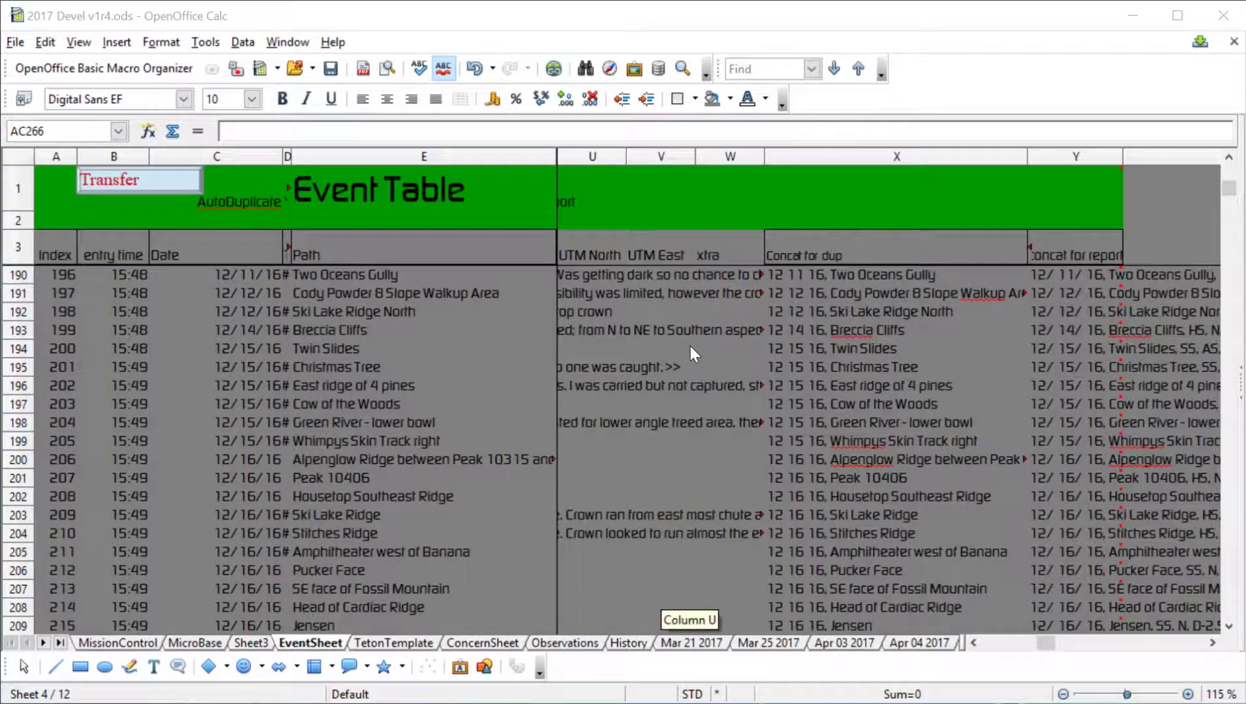
pyautogui.hscroll(-1, 690, 346)
pyautogui.hscroll(1, 690, 346)
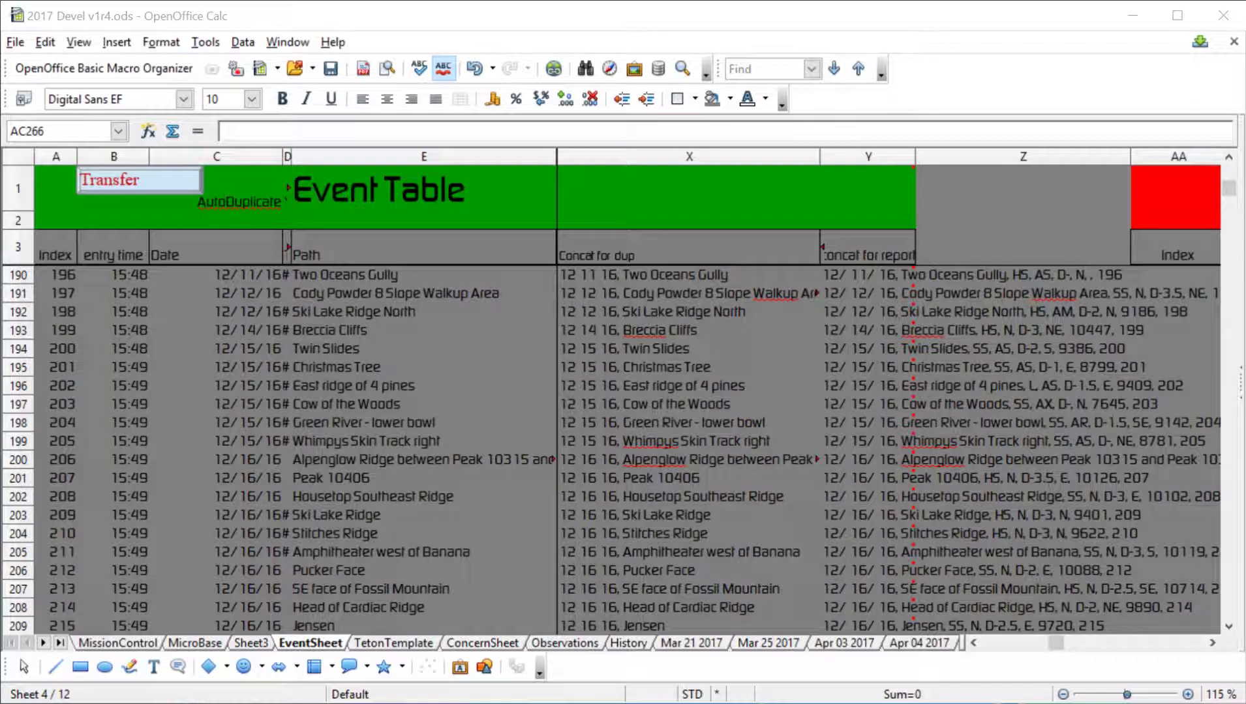
# Switch to the browser and examine the Event Detail table and date filters on the Bridger-Teton avalanche event page
pyautogui.moveTo(626, 690); pyautogui.dragTo(736, 36)
pyautogui.click(574, 65)
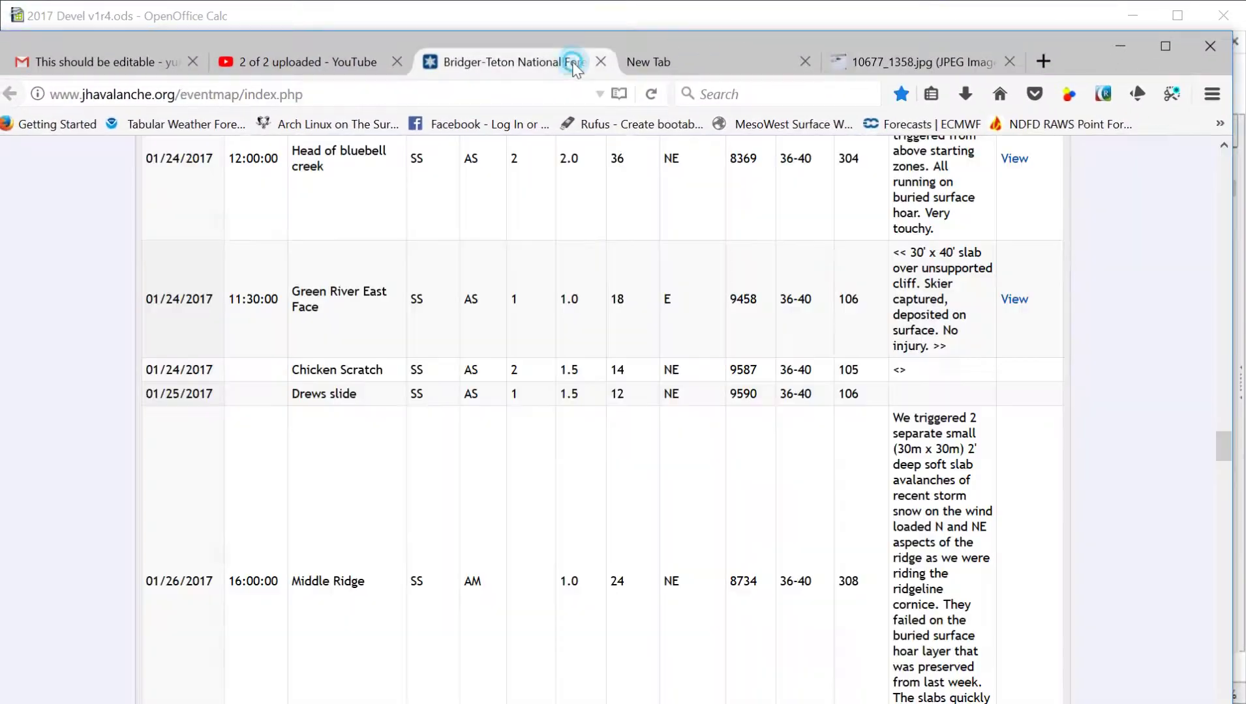
pyautogui.scroll(10, 495, 223)
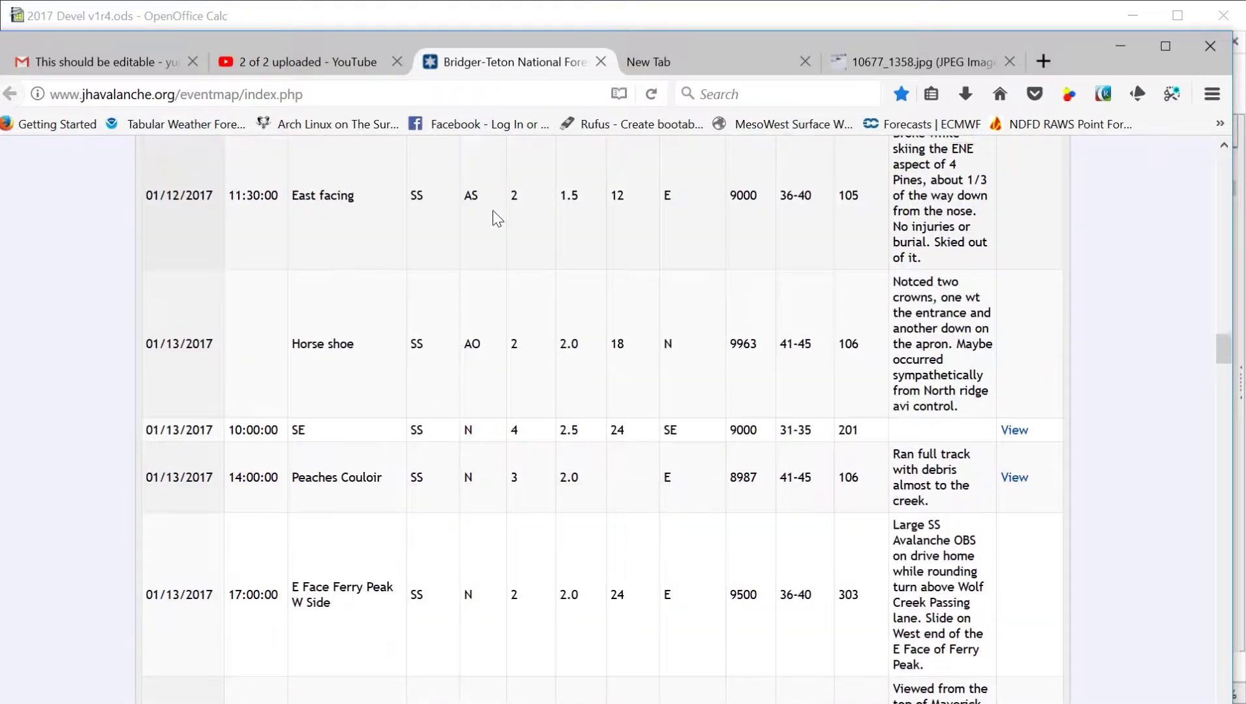
pyautogui.scroll(12, 496, 219)
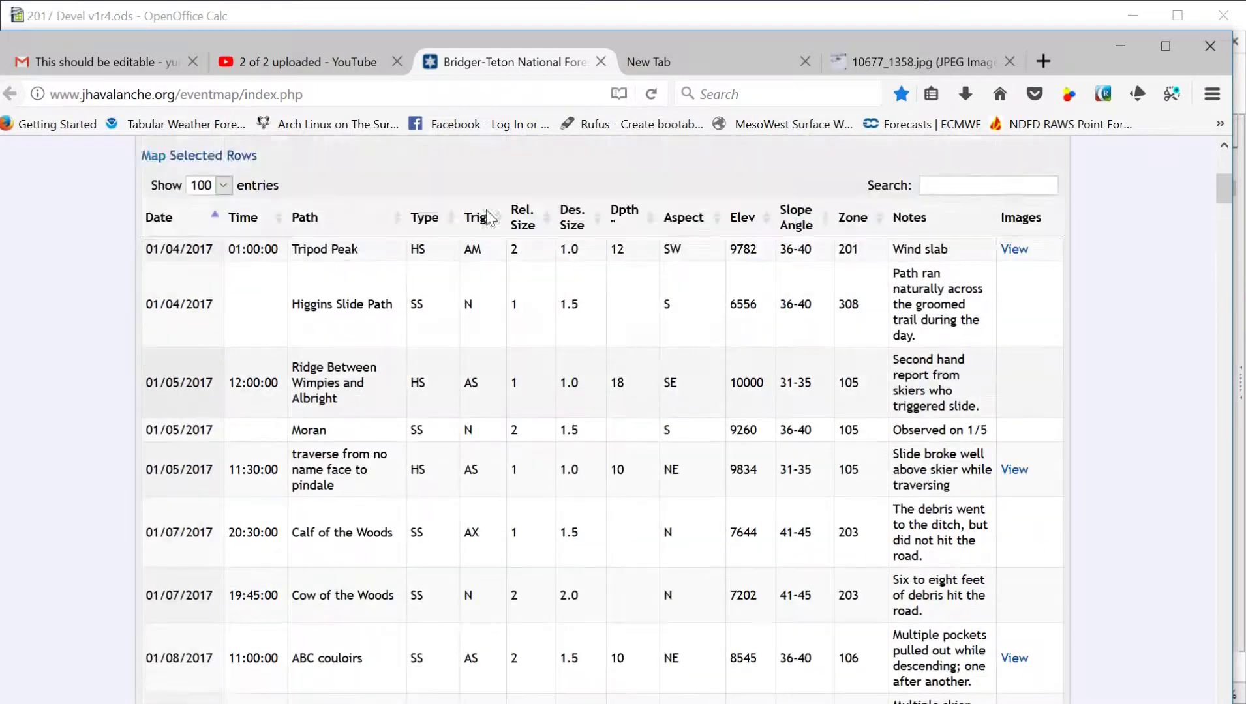
pyautogui.scroll(5, 488, 217)
pyautogui.scroll(-3, 169, 517)
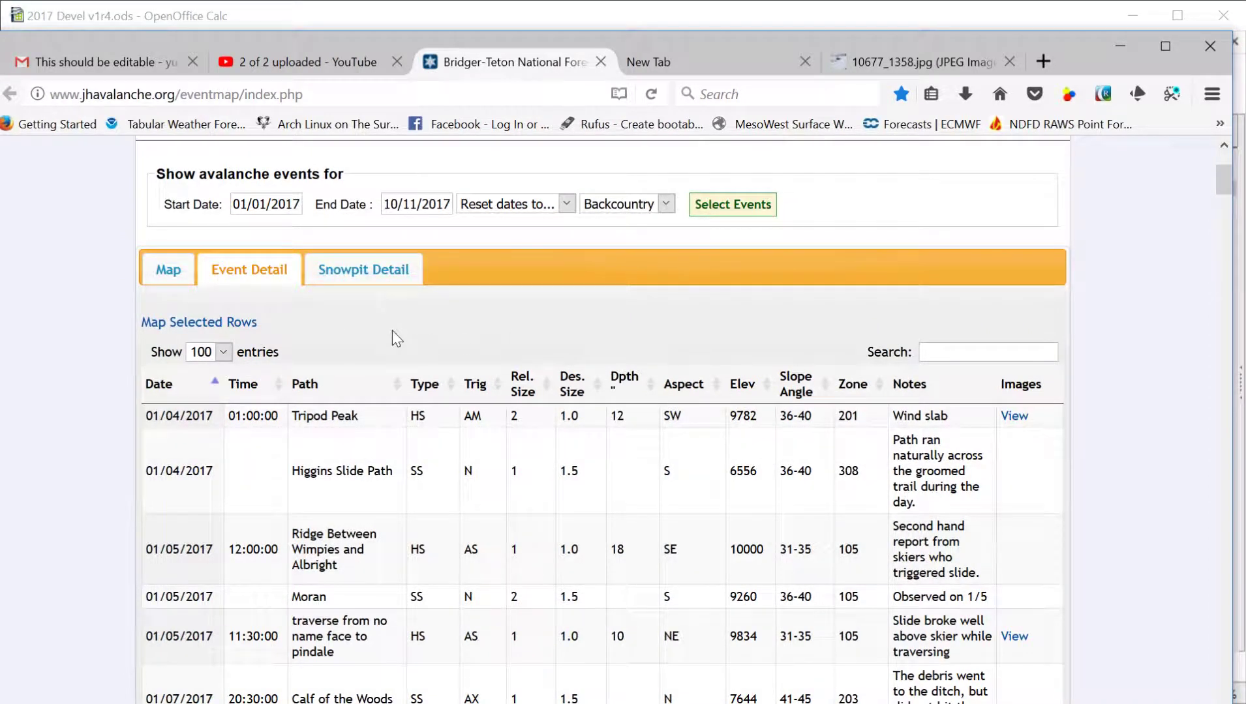
pyautogui.scroll(3, 399, 337)
pyautogui.moveTo(399, 340)
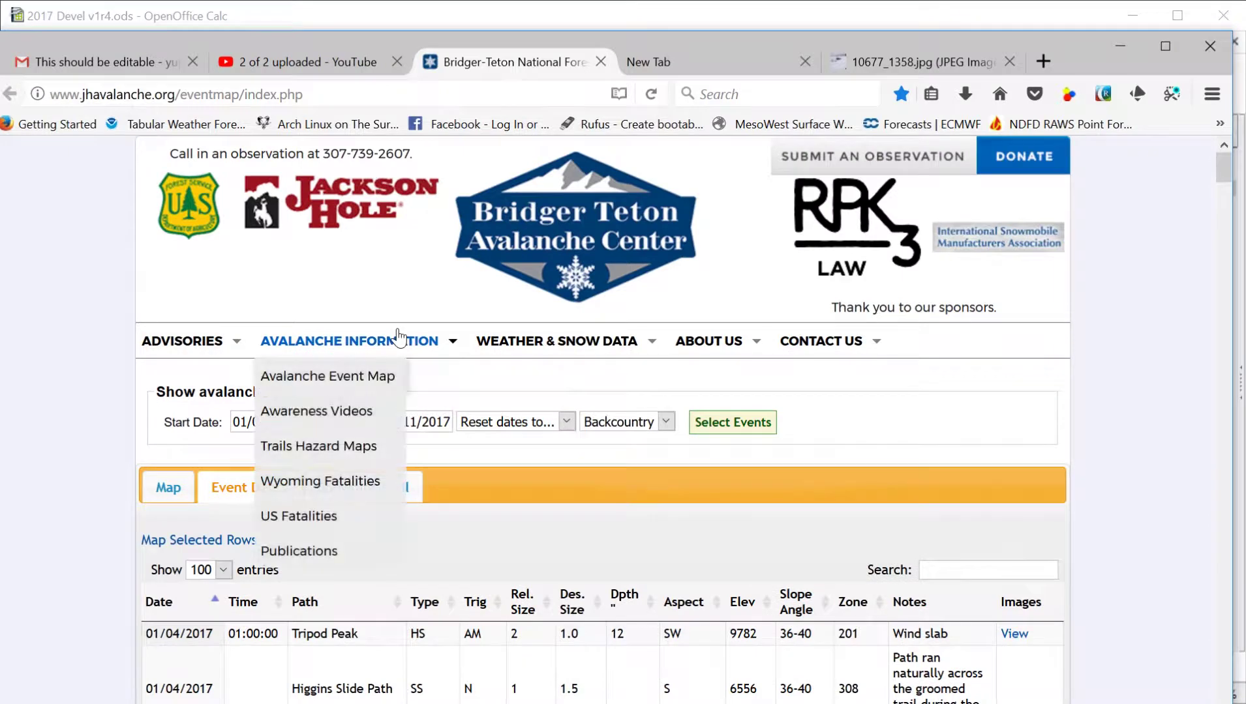
pyautogui.scroll(-3, 399, 411)
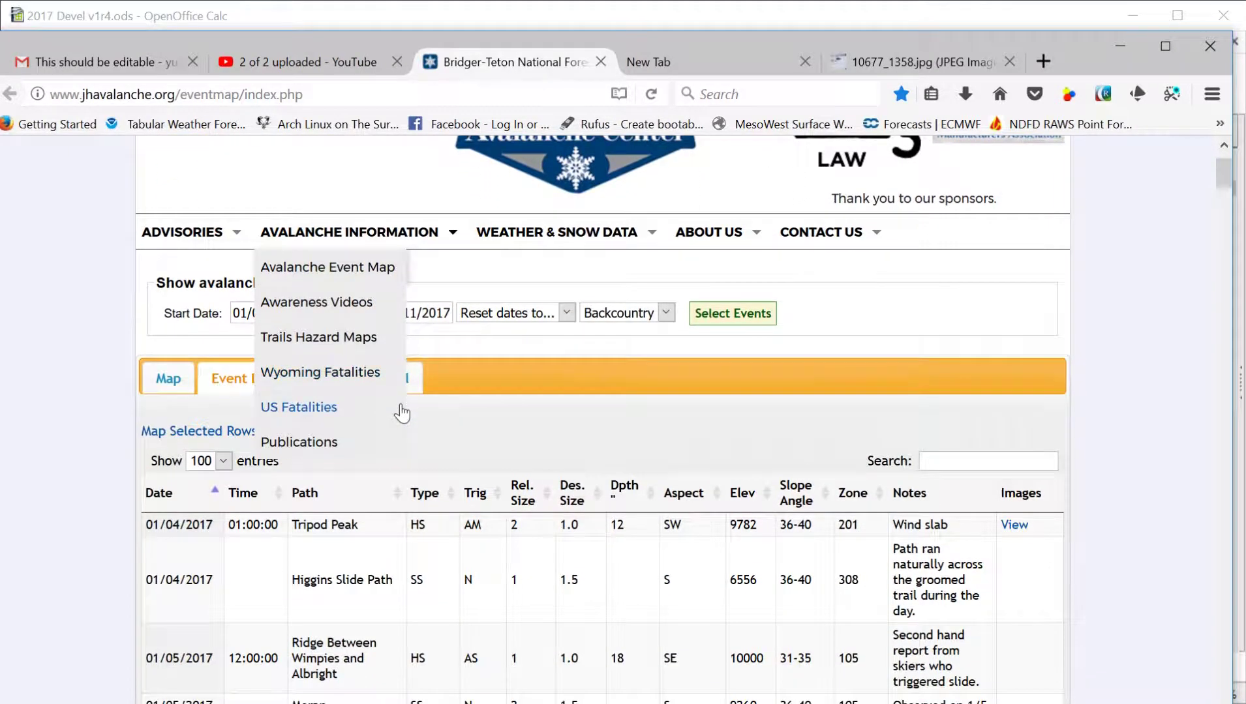
# Return to the spreadsheet and find the last filled entry in the Event Table
pyautogui.click(651, 14)
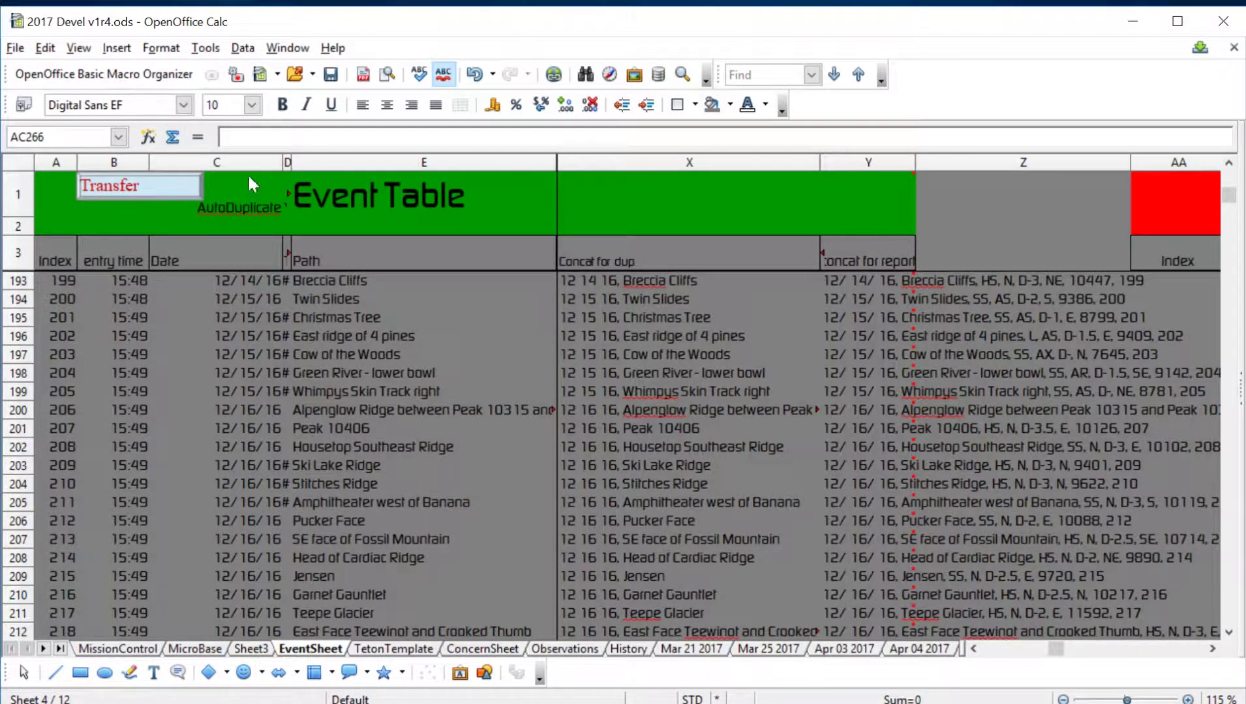
pyautogui.scroll(-20, 287, 326)
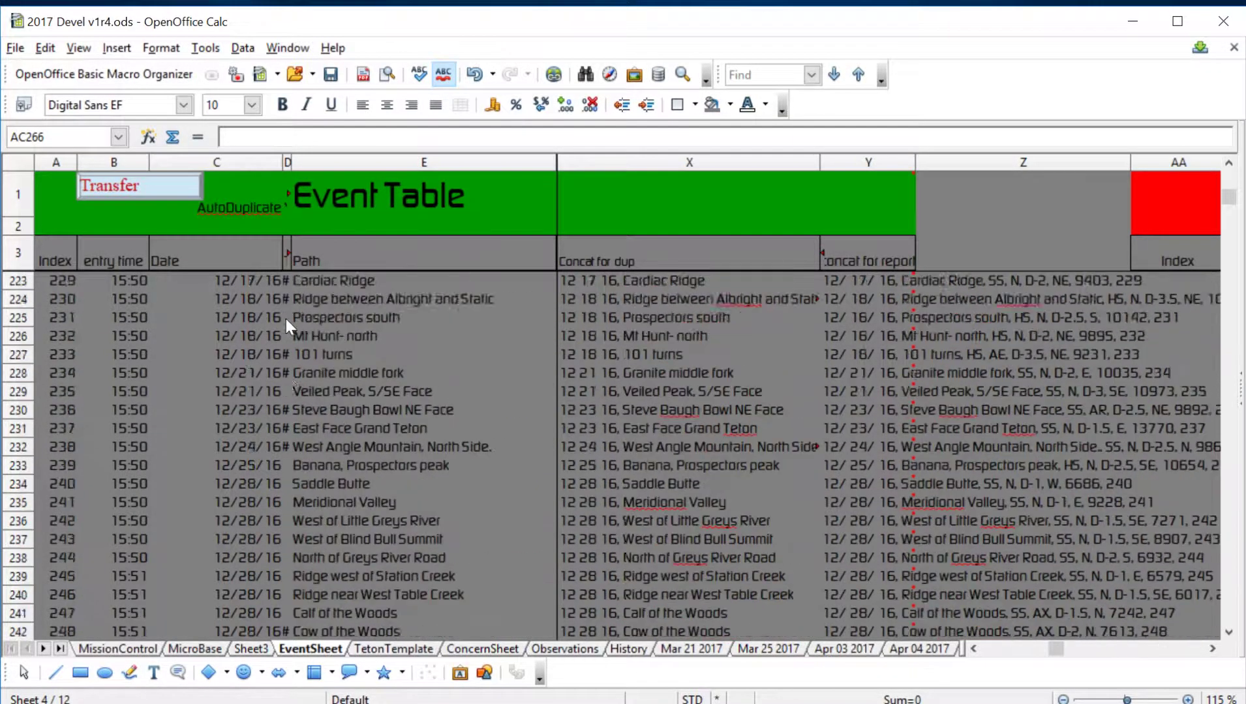
pyautogui.scroll(2, 278, 361)
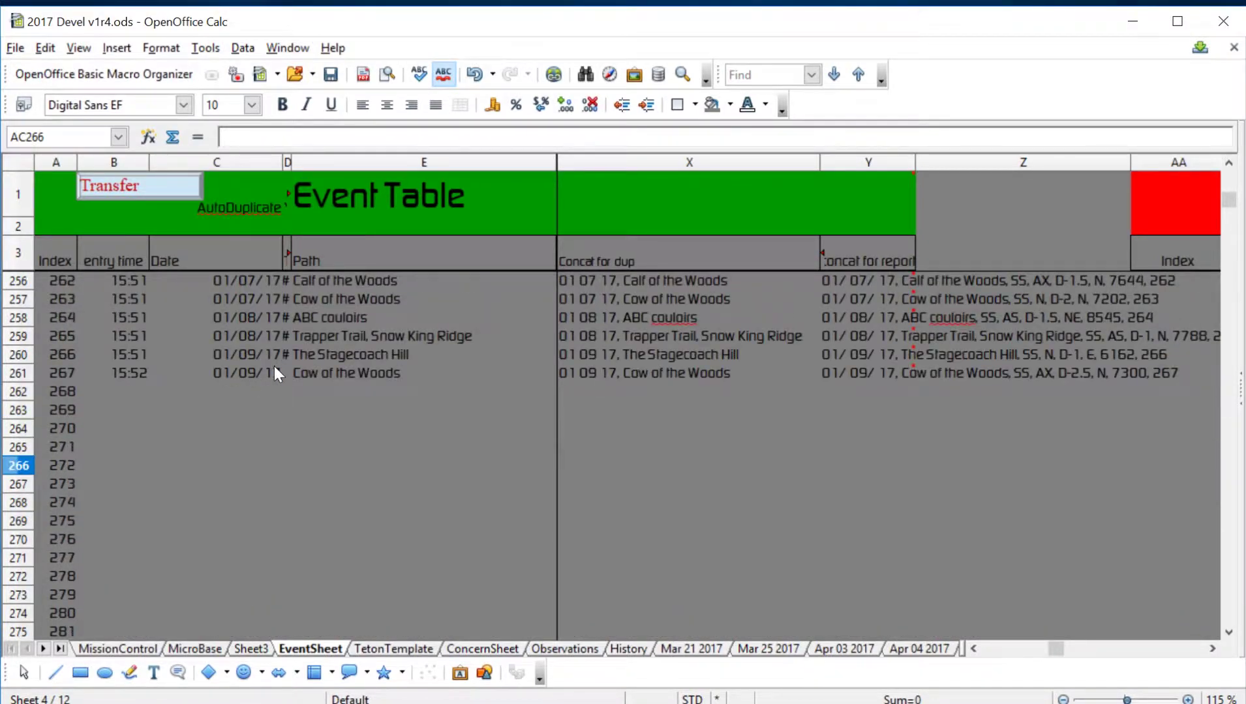
# In the browser's event list, copy the rows from West of Pinnacle Peak (01/10/2017) through Ermine Ridge Lower Dry Fork Wall (01/30/2017)
pyautogui.hotkey('alt', 'Tab')
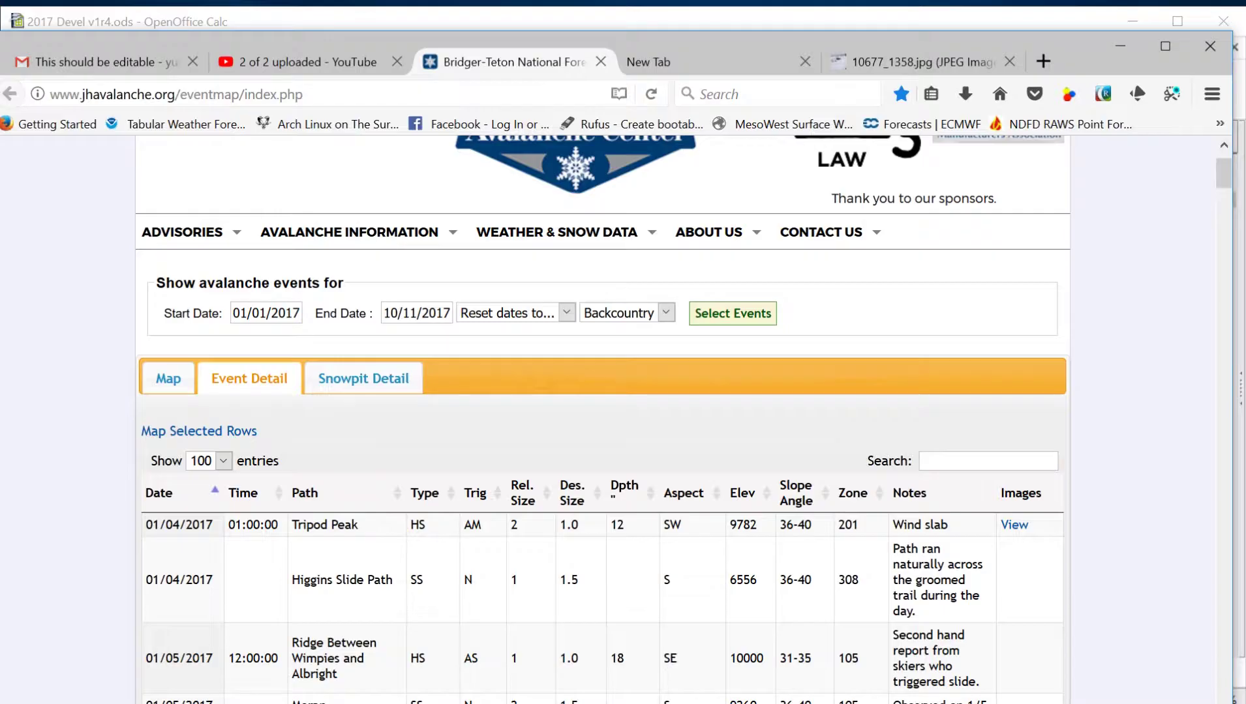
pyautogui.scroll(-7, 215, 405)
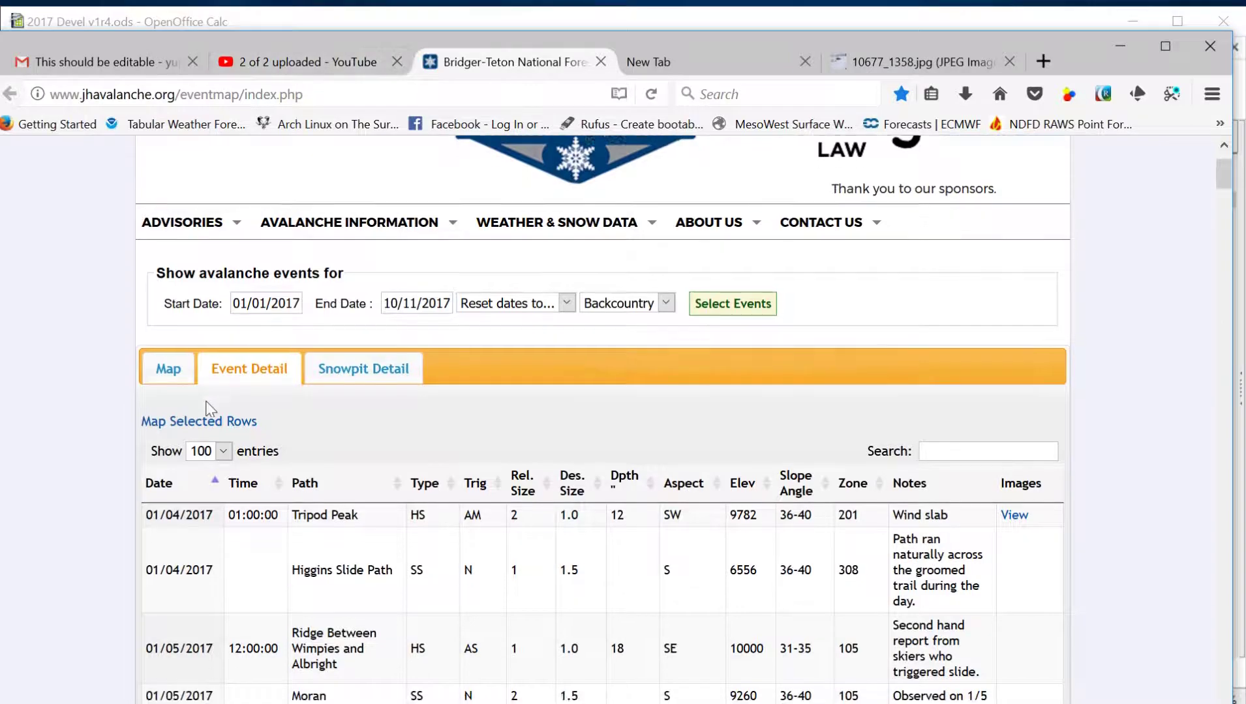
pyautogui.scroll(-7, 195, 388)
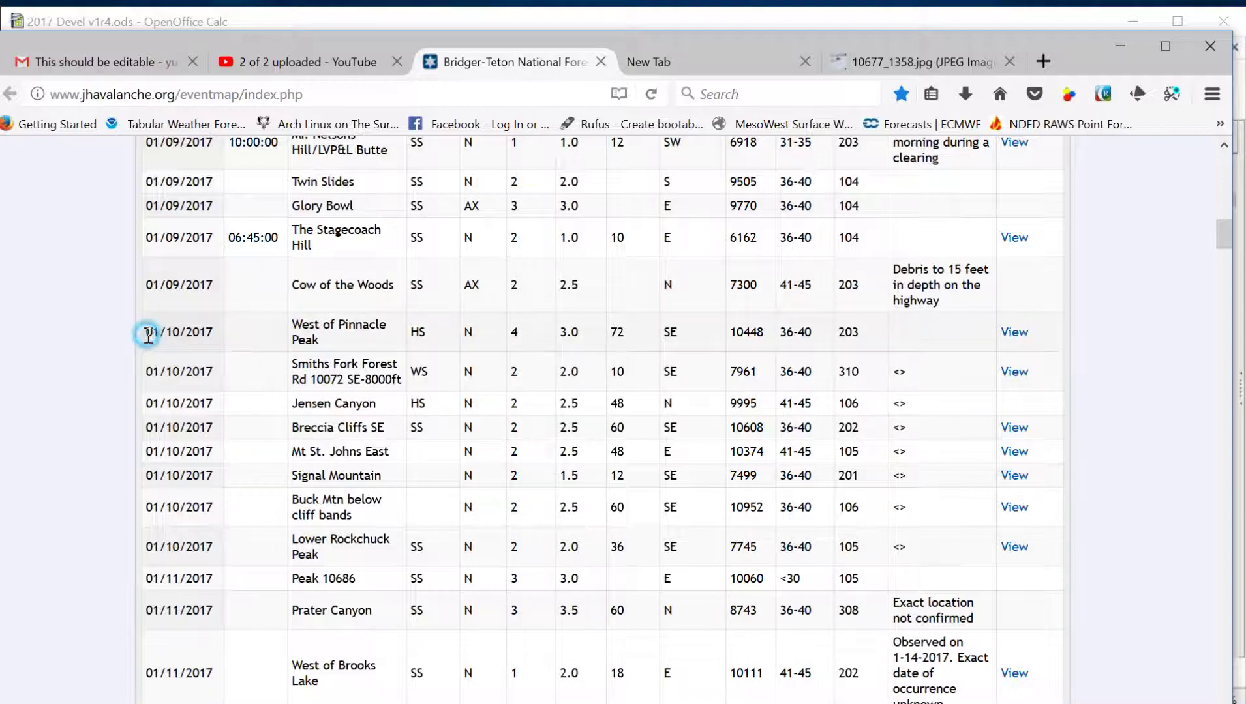
pyautogui.moveTo(145, 329); pyautogui.dragTo(1043, 616)
pyautogui.scroll(-10, 949, 568)
pyautogui.scroll(-12, 949, 570)
pyautogui.scroll(-15, 1022, 618)
pyautogui.scroll(-15, 1024, 620)
pyautogui.scroll(-12, 1023, 621)
pyautogui.scroll(-5, 1051, 617)
pyautogui.scroll(-3, 1043, 615)
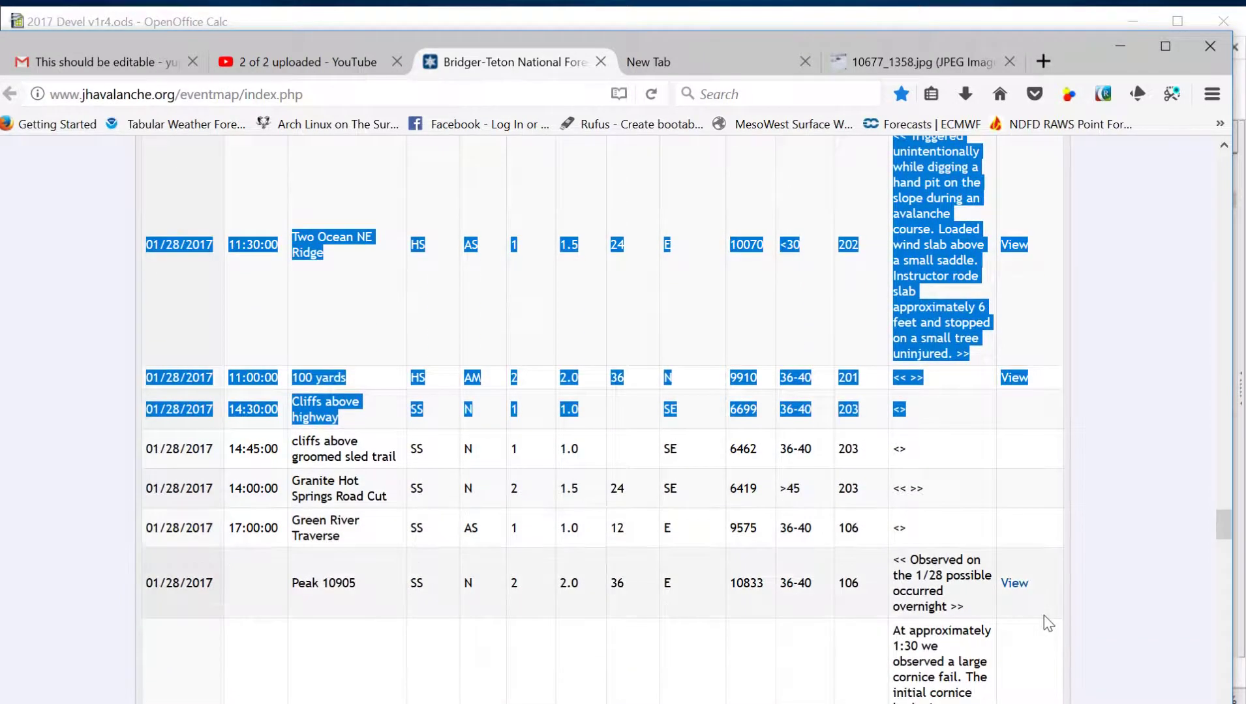
pyautogui.scroll(-8, 1044, 617)
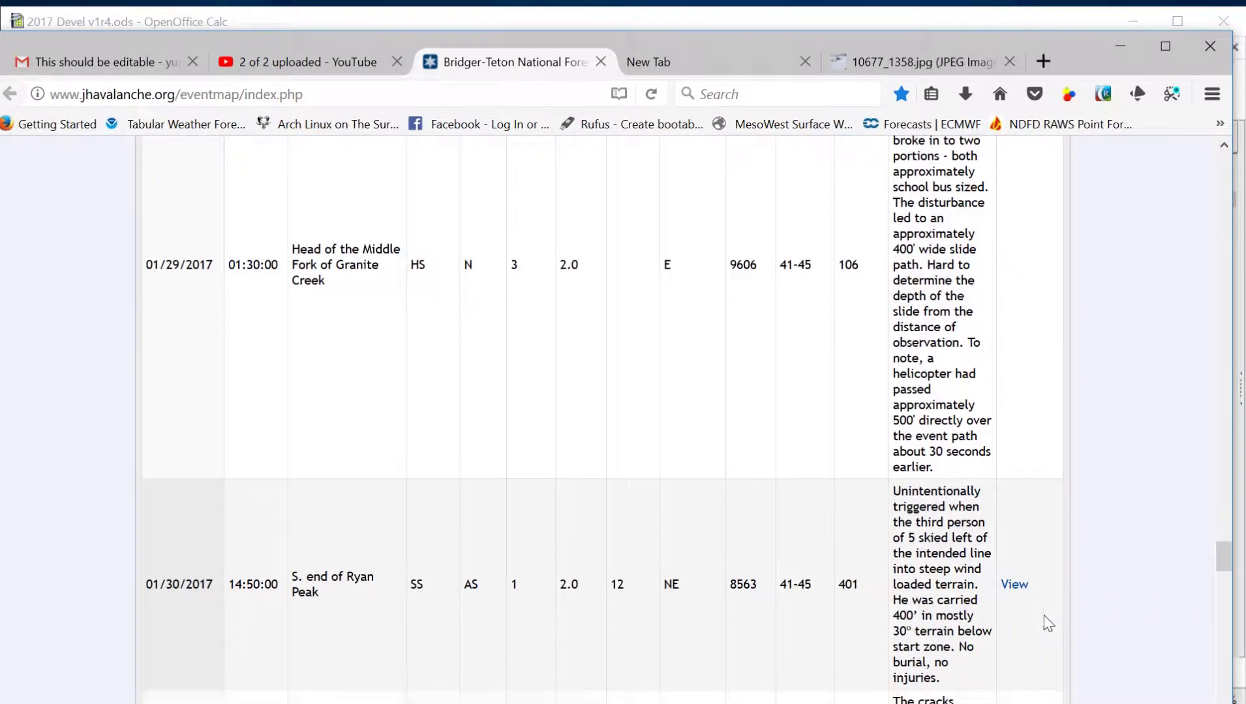
pyautogui.scroll(-5, 1044, 615)
pyautogui.moveTo(1044, 615)
pyautogui.mouseDown()
pyautogui.moveTo(1020, 595)
pyautogui.moveTo(1056, 604)
pyautogui.mouseUp()
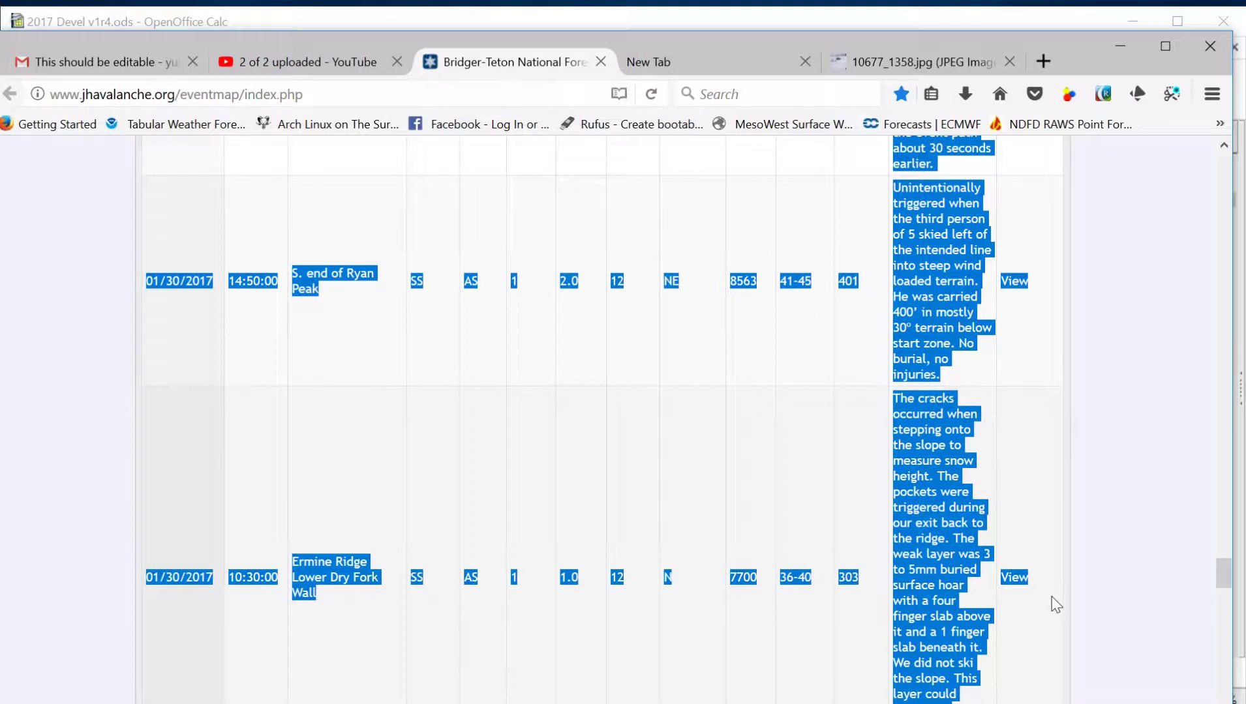
pyautogui.rightClick(939, 549)
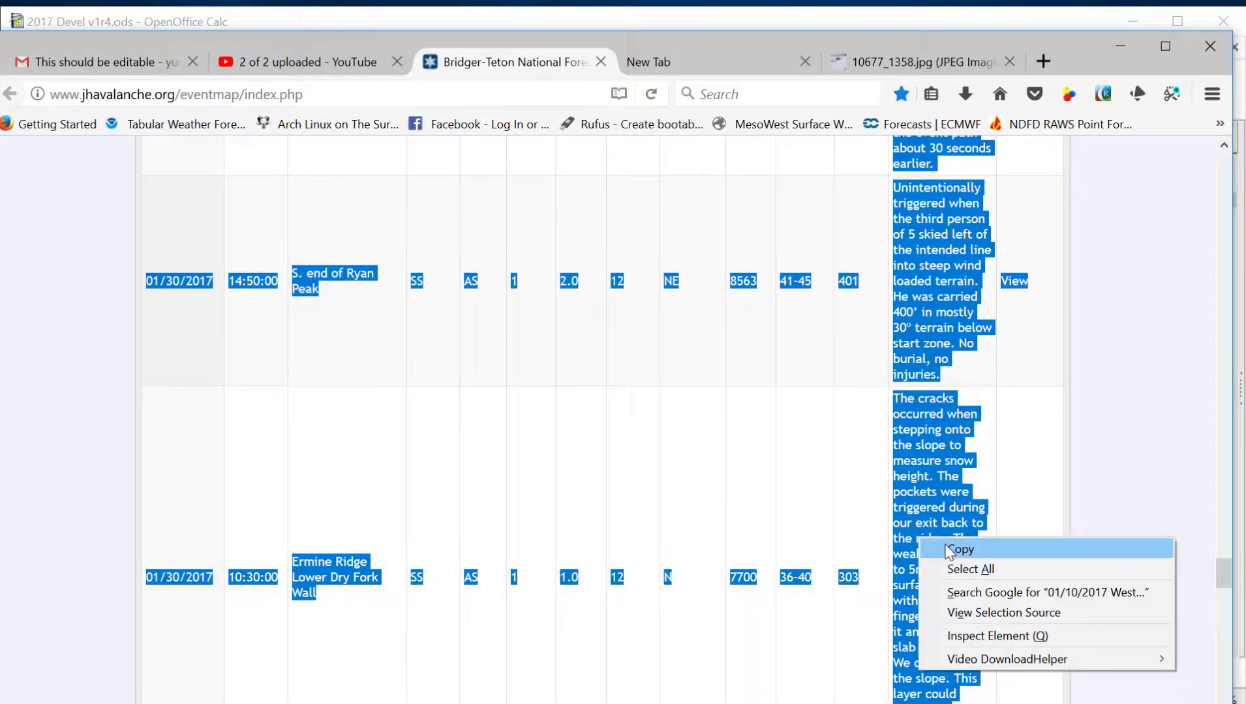
pyautogui.click(948, 551)
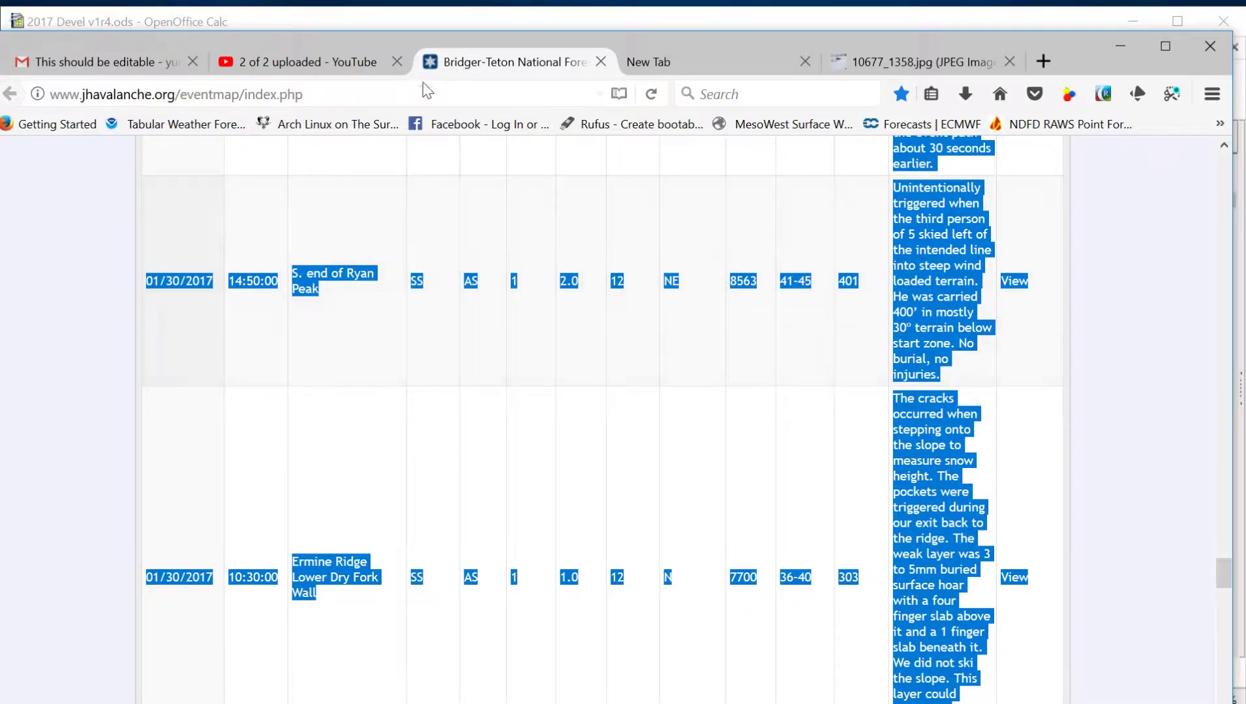
# Switch back to the spreadsheet, run the Transfer macro on the copied events and approve the import data
pyautogui.click(422, 21)
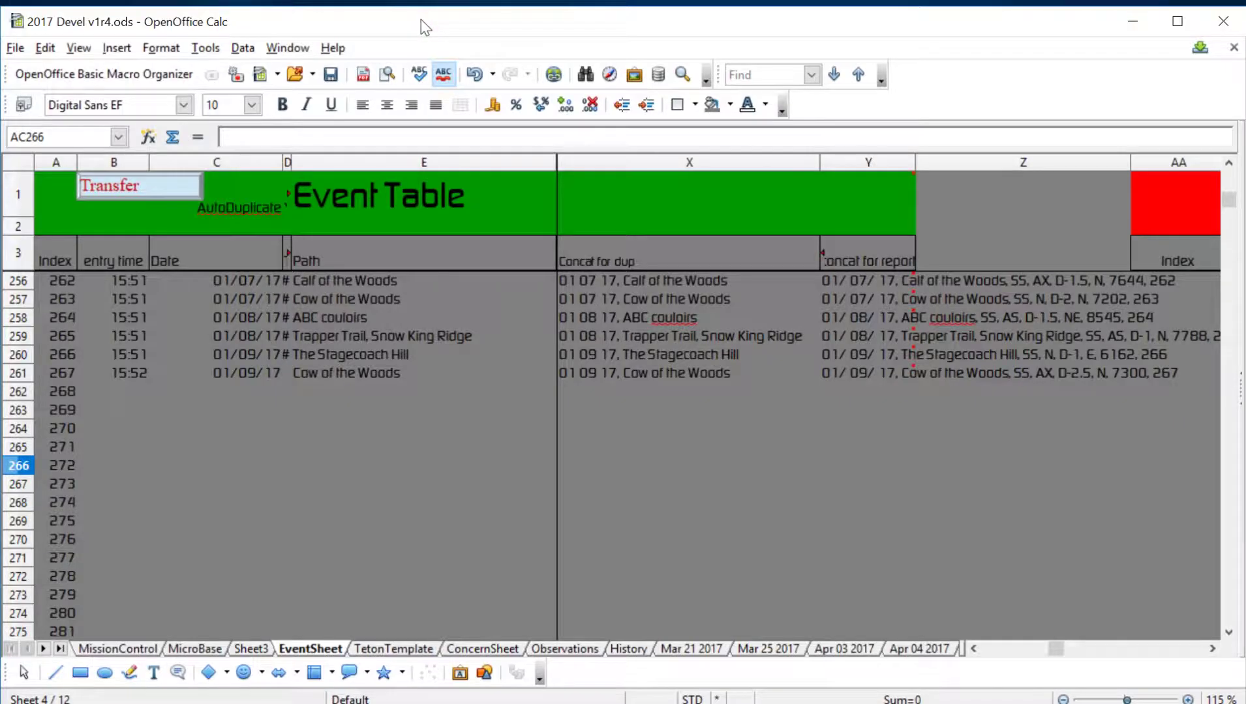
pyautogui.click(154, 189)
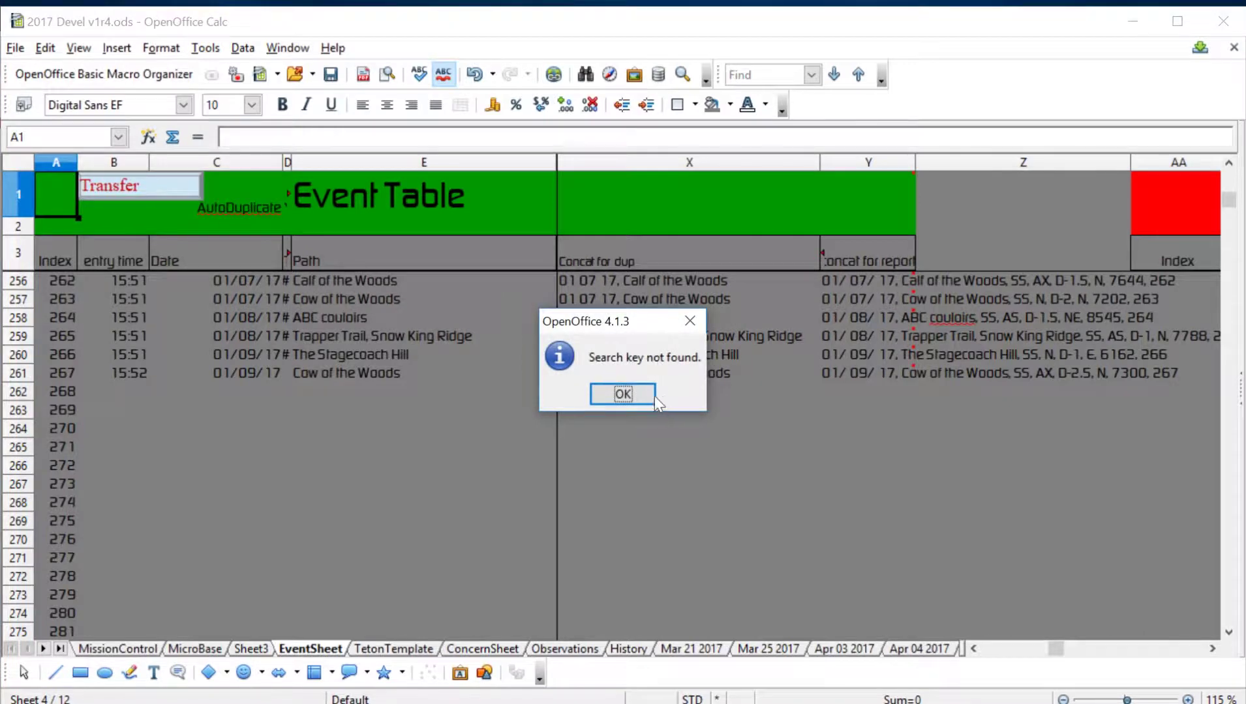
pyautogui.click(623, 394)
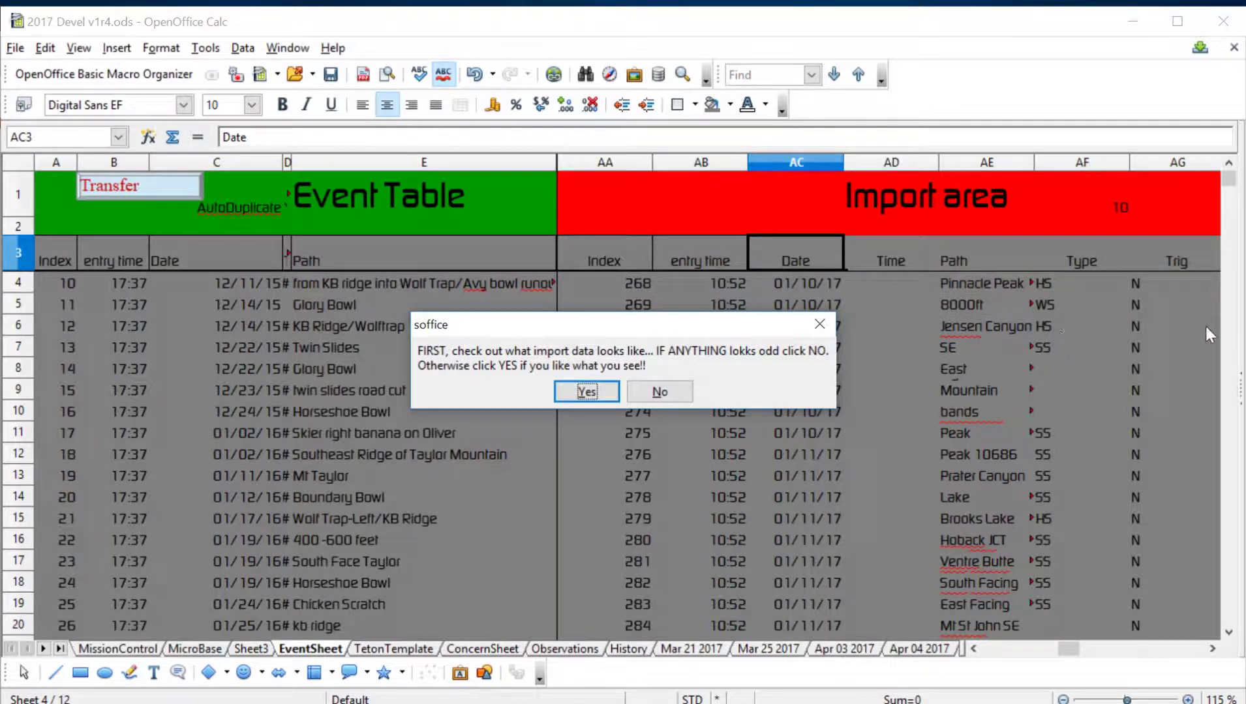
pyautogui.click(585, 392)
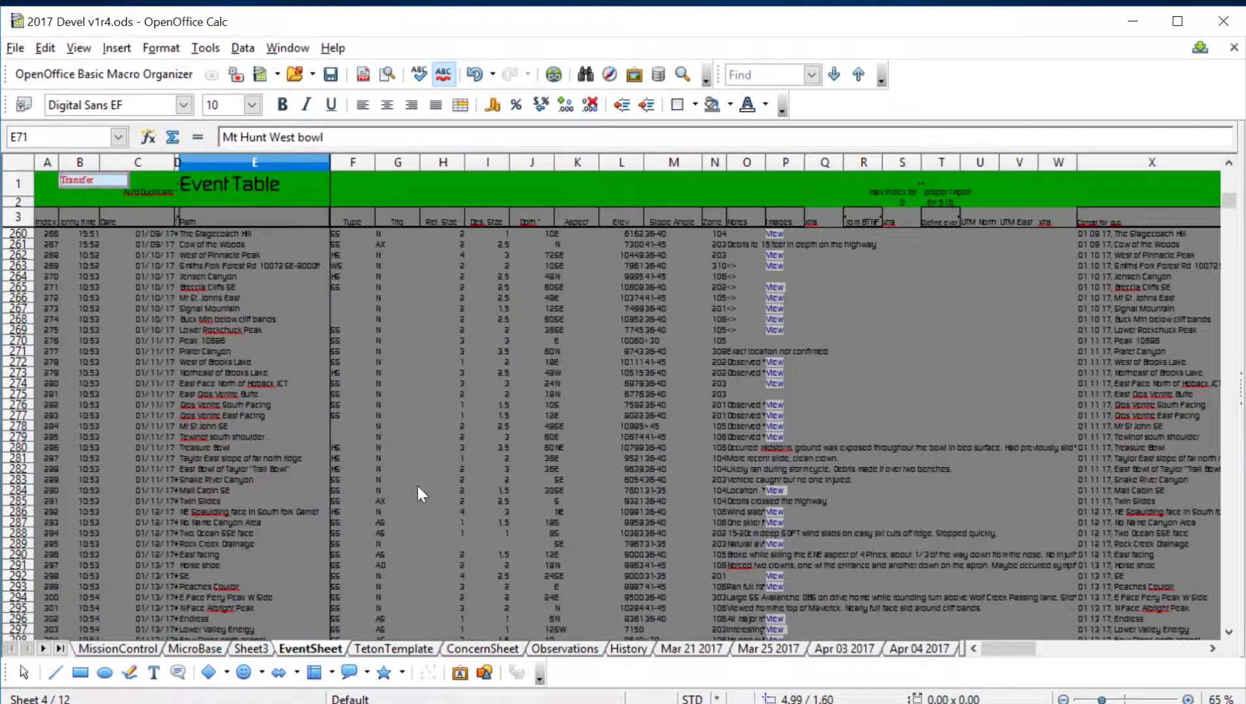
# Examine the imported January 2017 rows in the Event Table down to the last entry
pyautogui.scroll(-3, 468, 519)
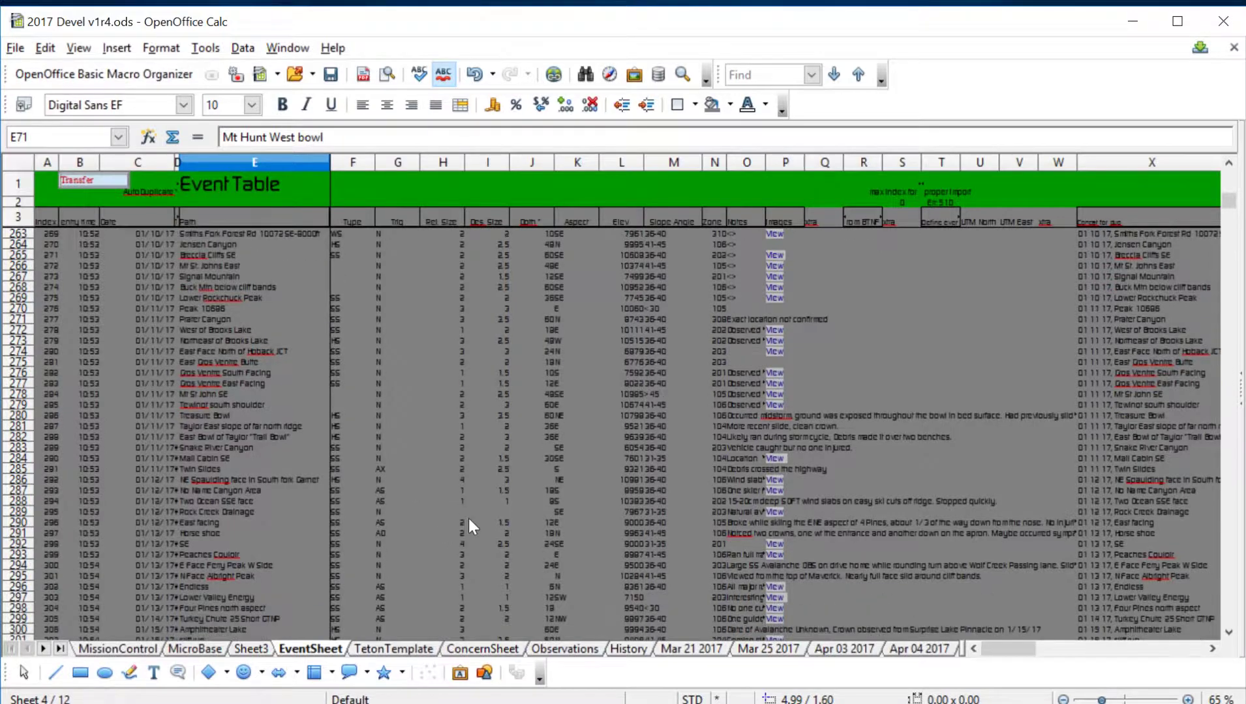
pyautogui.scroll(5, 202, 529)
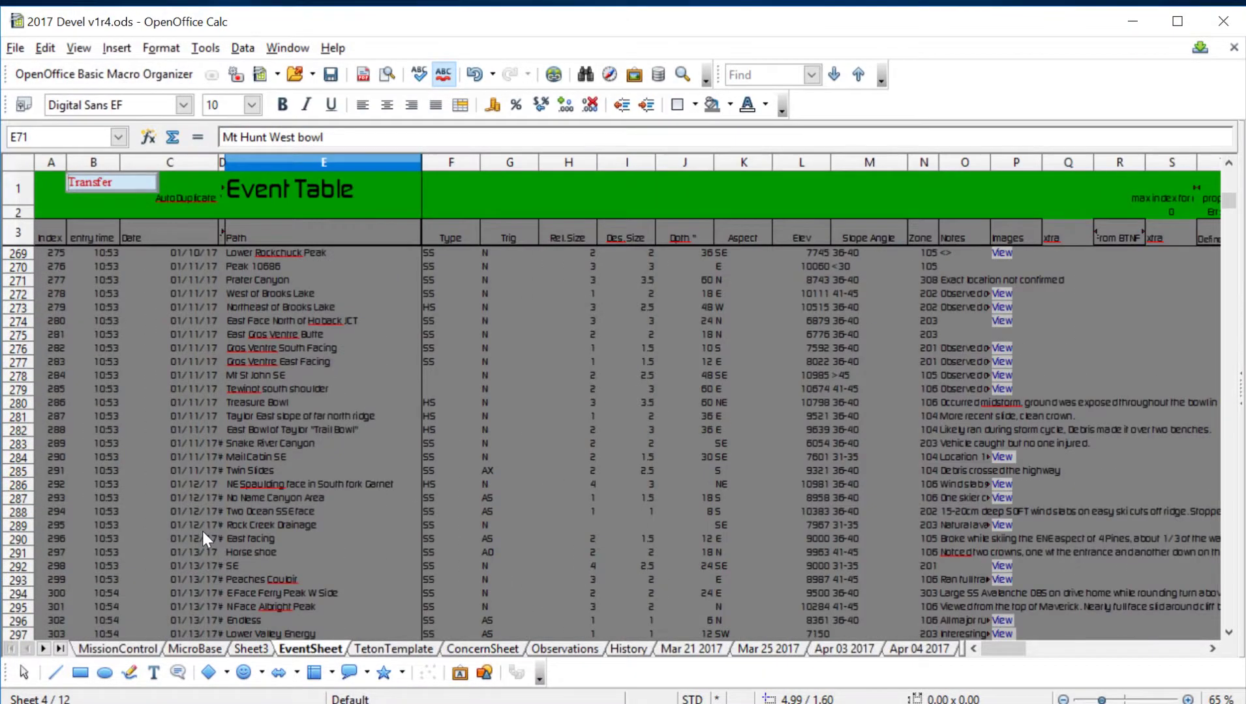
pyautogui.scroll(-14, 241, 526)
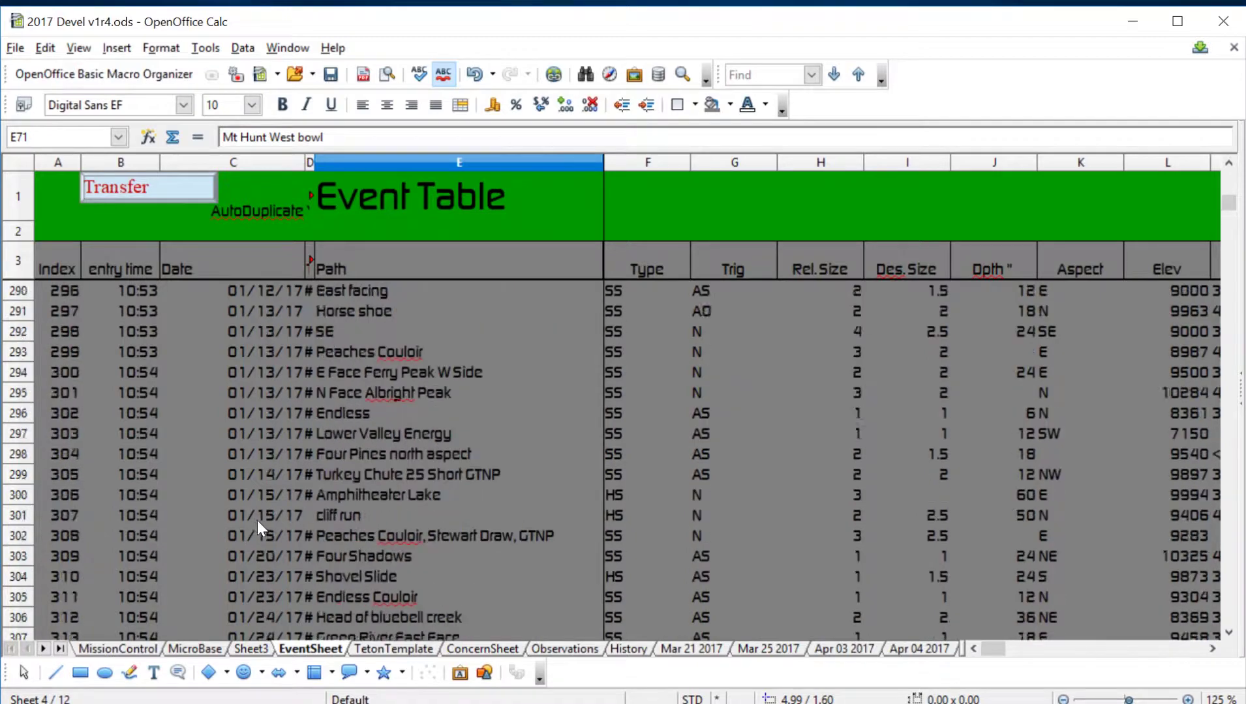
pyautogui.scroll(-4, 256, 558)
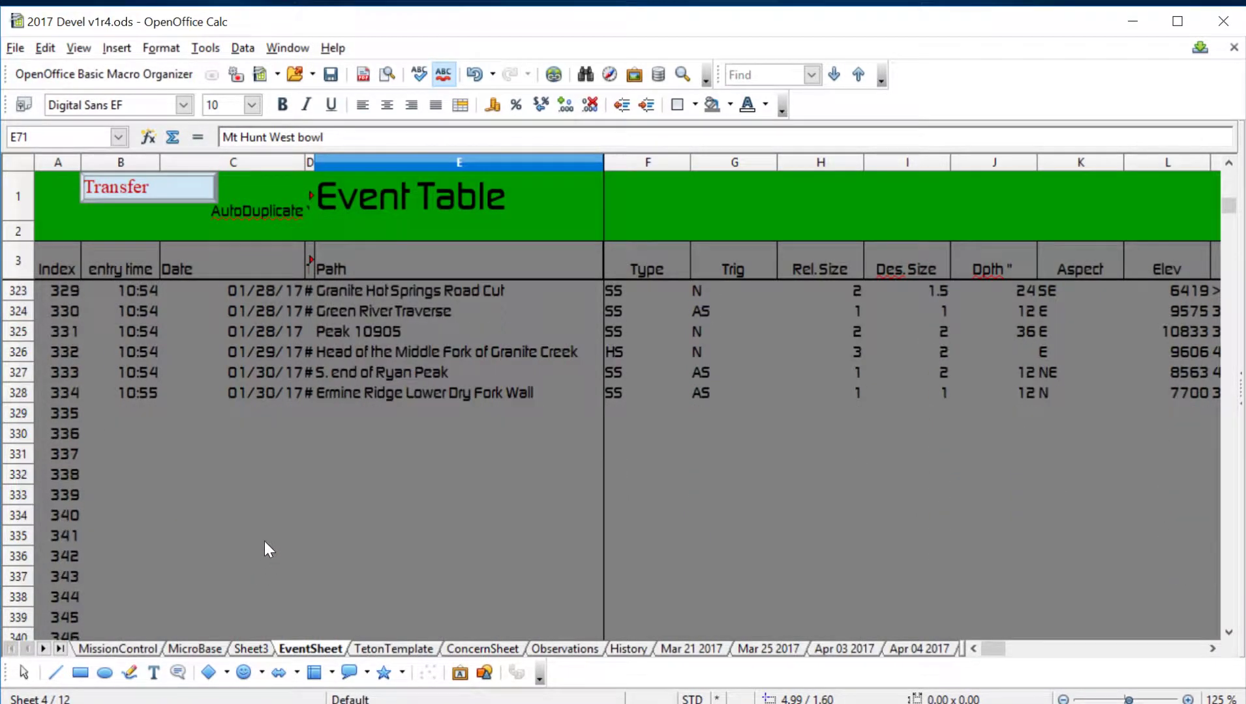
pyautogui.scroll(2, 264, 541)
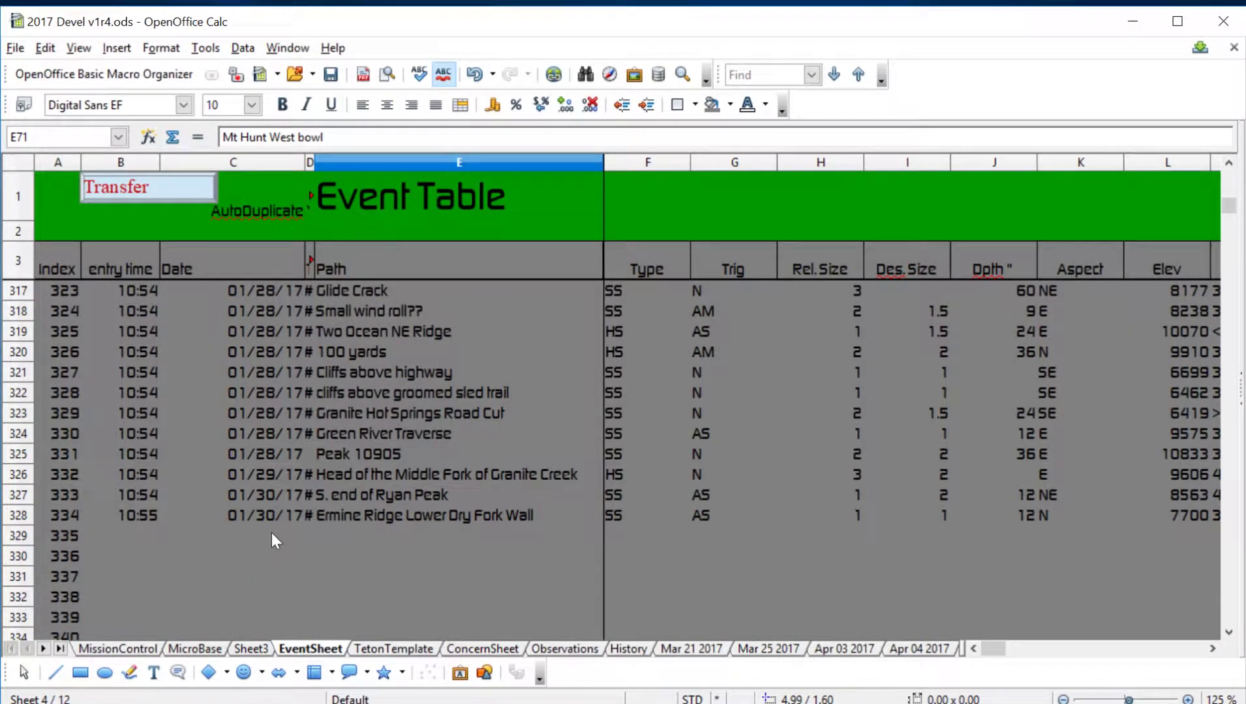
pyautogui.scroll(-1, 472, 501)
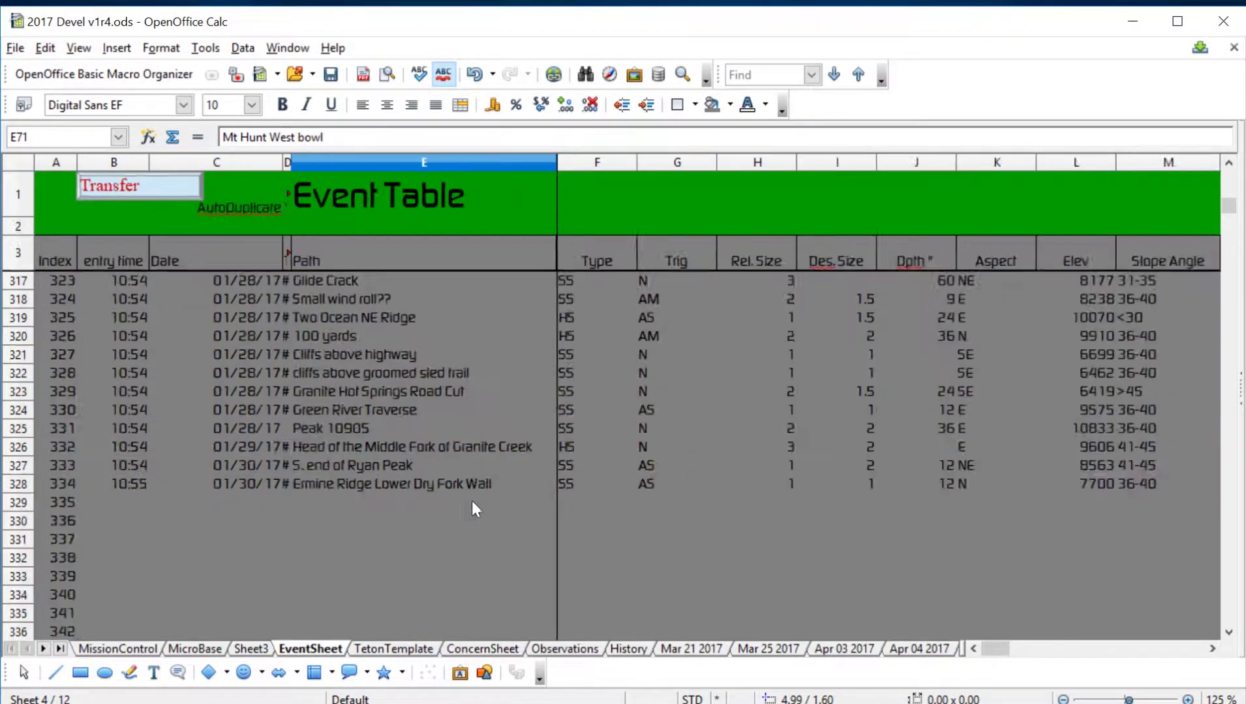
pyautogui.scroll(-2, 473, 508)
pyautogui.scroll(1, 473, 509)
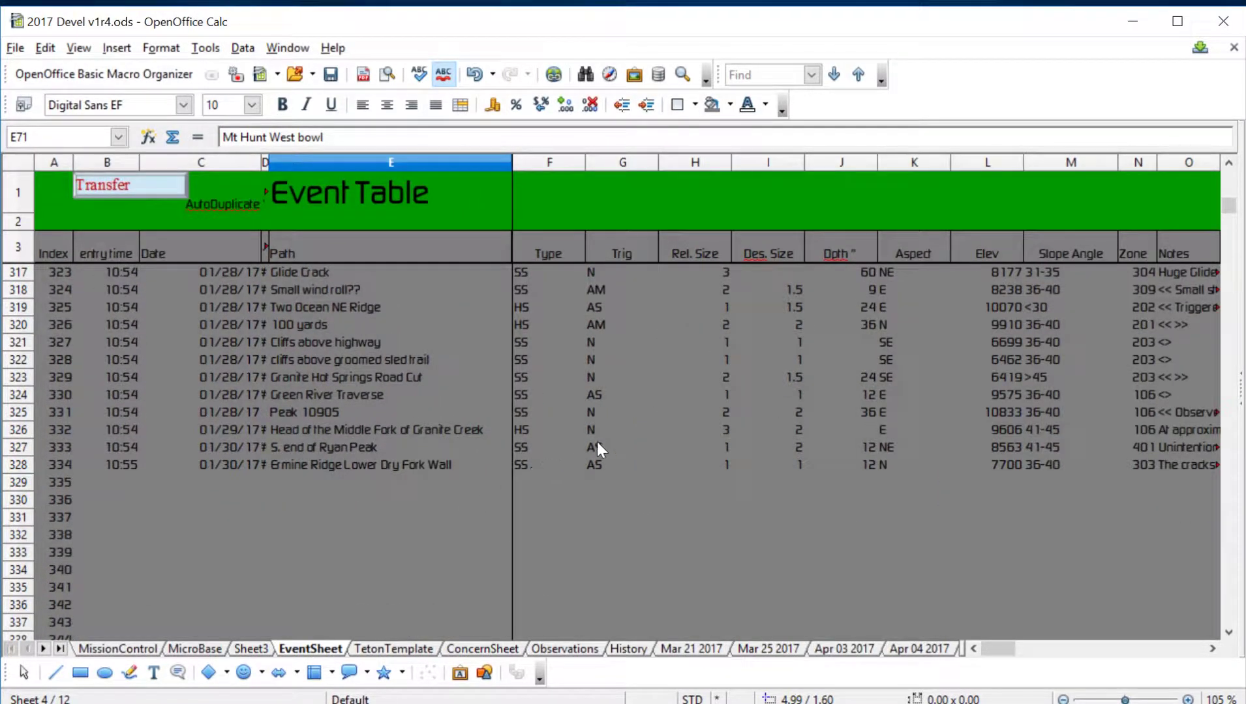
# Check the imported rows' image links and concatenated columns, and view the report notes for Peak 10905 and S. end of Ryan Peak
pyautogui.hscroll(2, 597, 442)
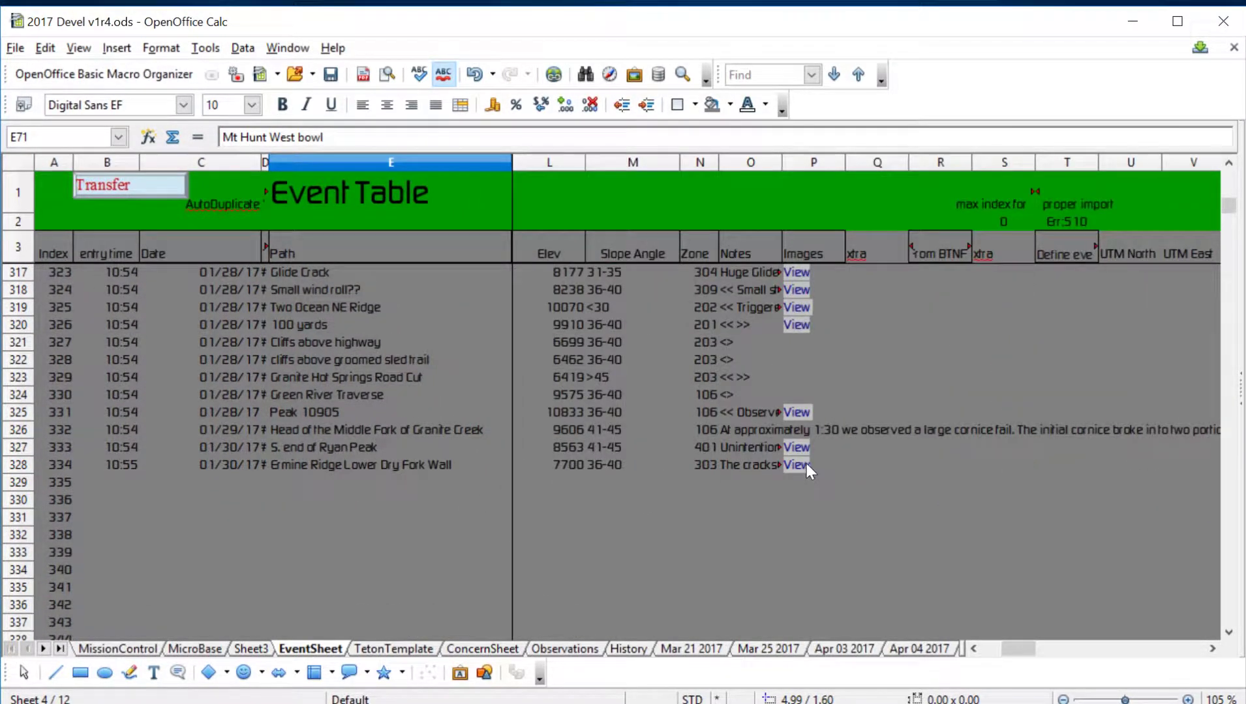
pyautogui.hscroll(3, 807, 464)
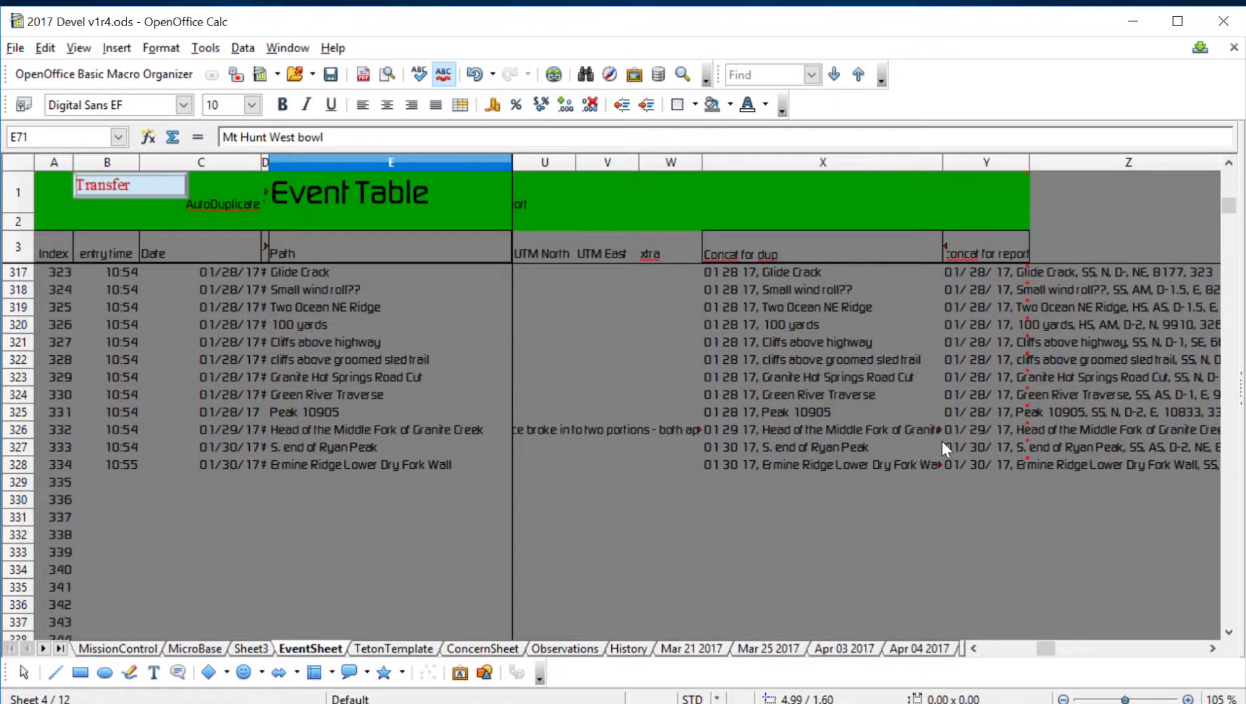
pyautogui.moveTo(993, 429)
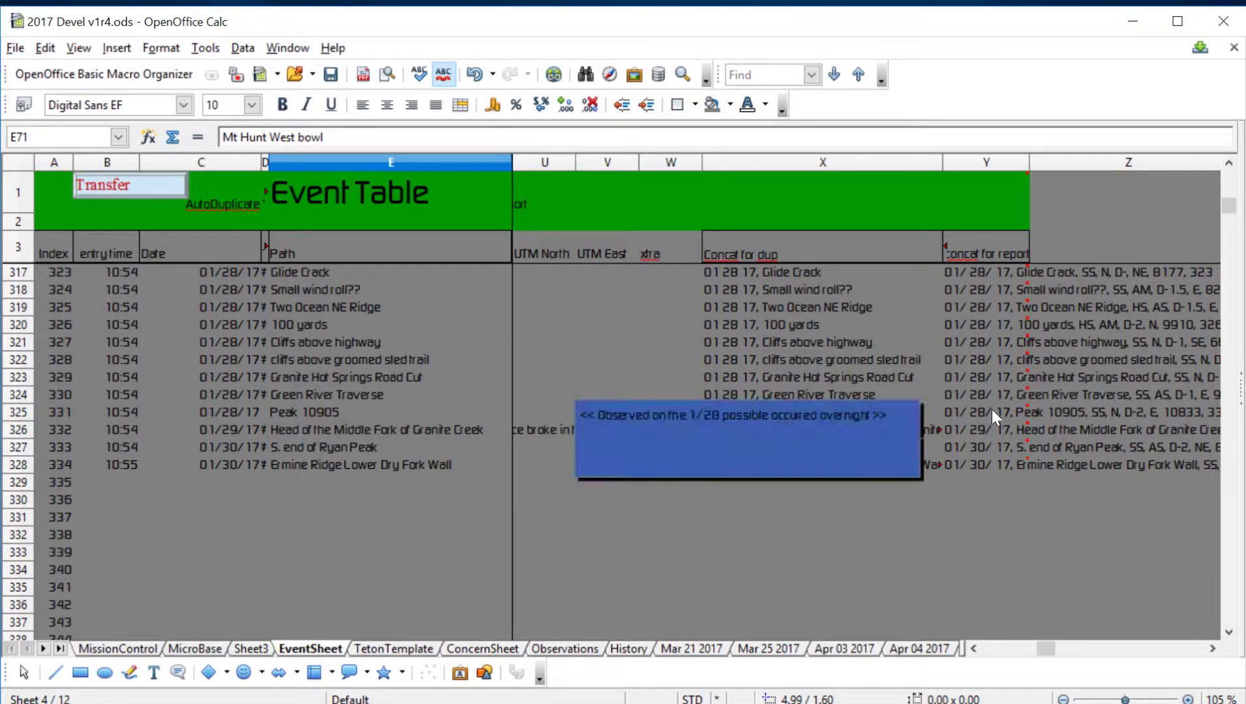
pyautogui.moveTo(998, 450)
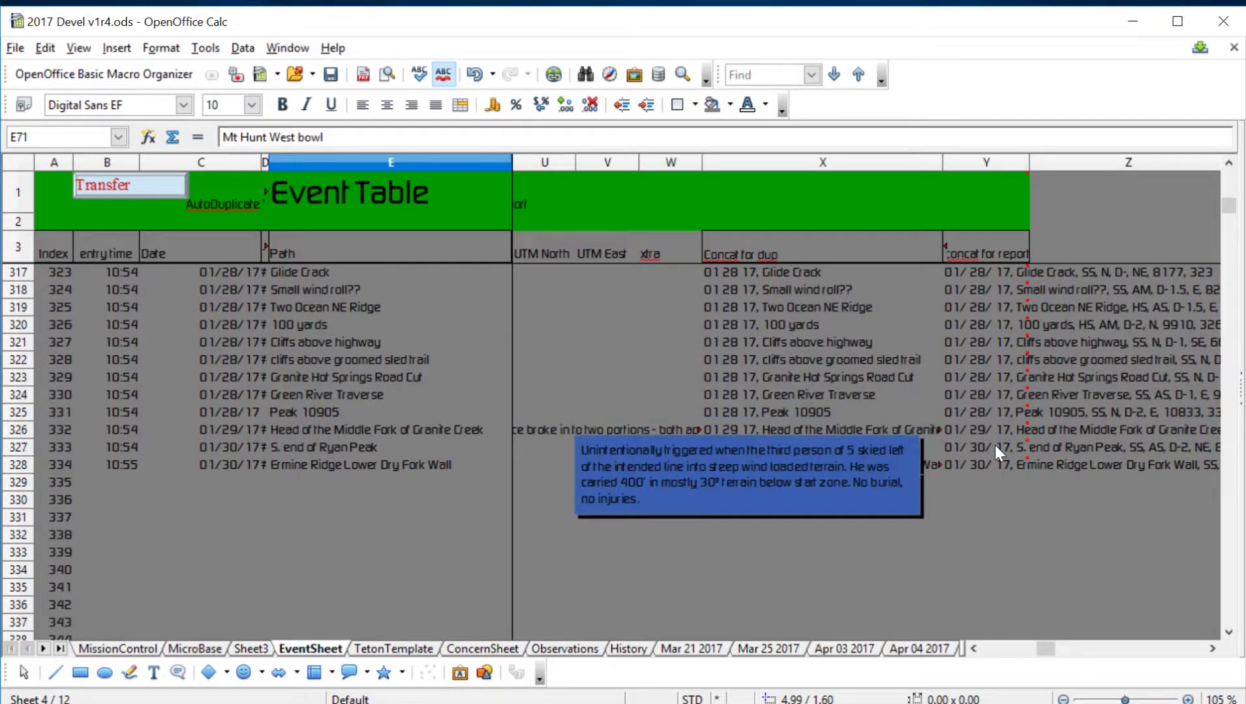